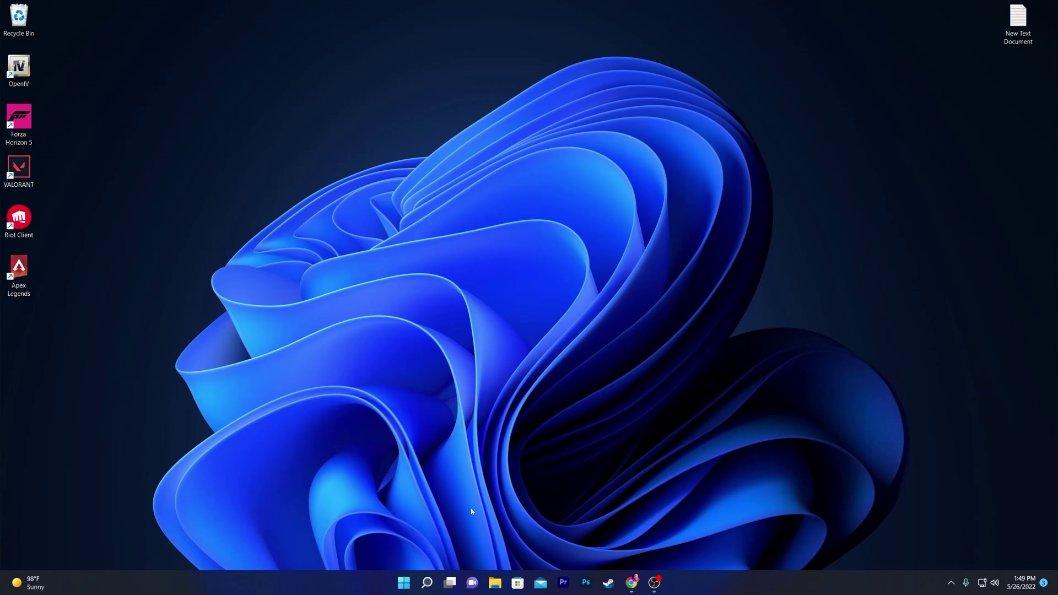
- Open Control Panel from taskbar search and set View by to Small icons
{"action": "left_click", "coordinate": [428, 582]}
{"action": "type", "text": "contro"}
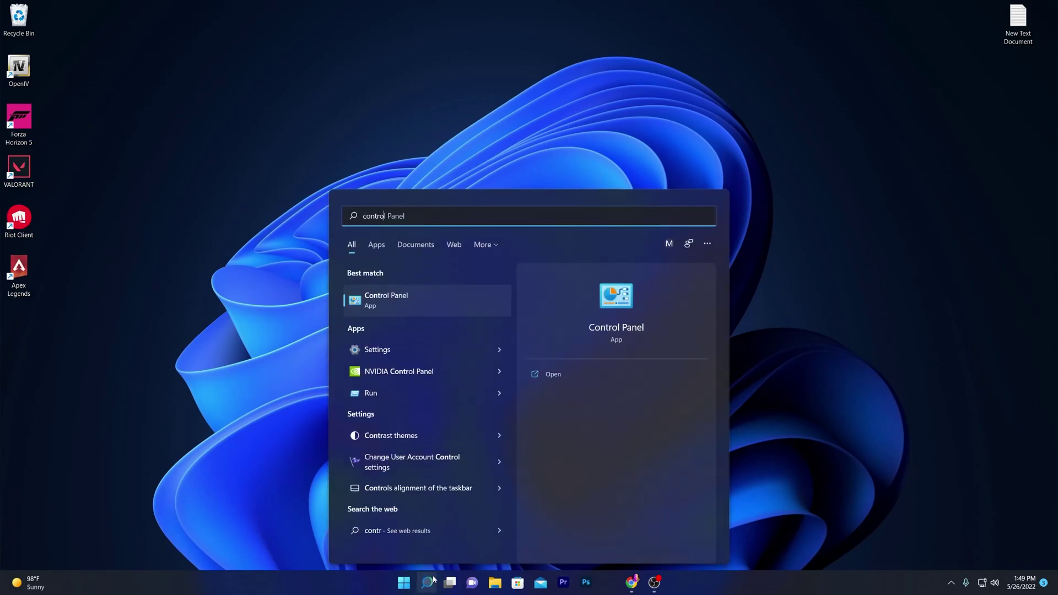
{"action": "type", "text": "l"}
{"action": "key", "text": "Return"}
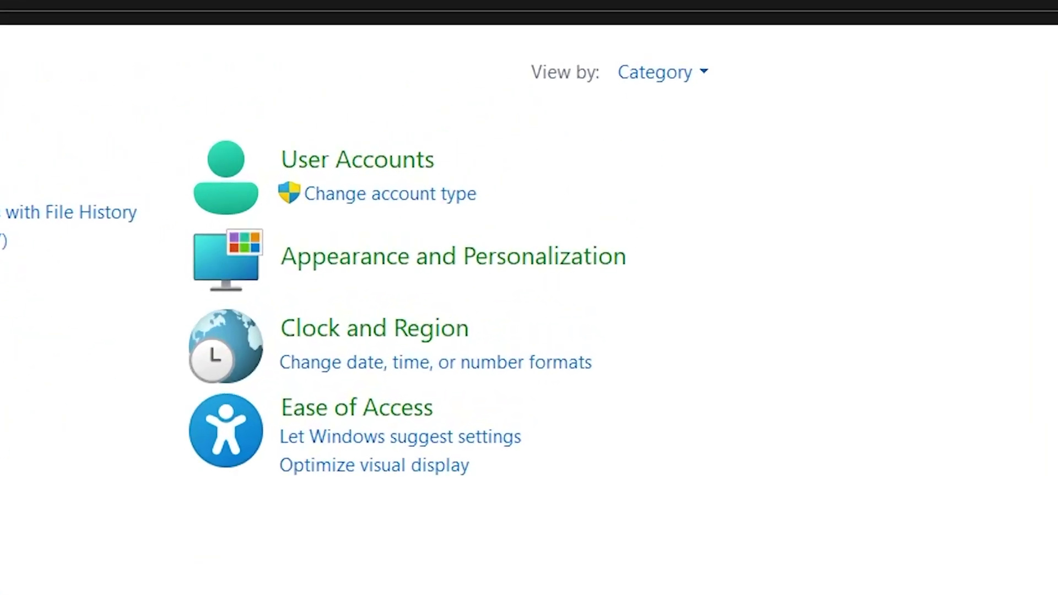
{"action": "left_click", "coordinate": [656, 72]}
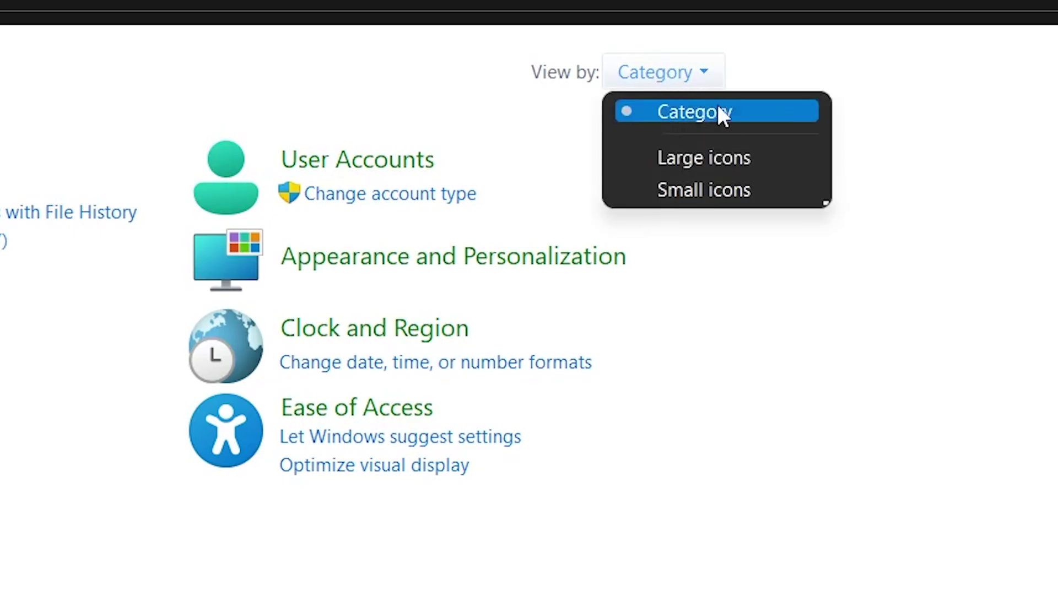
{"action": "left_click", "coordinate": [703, 189]}
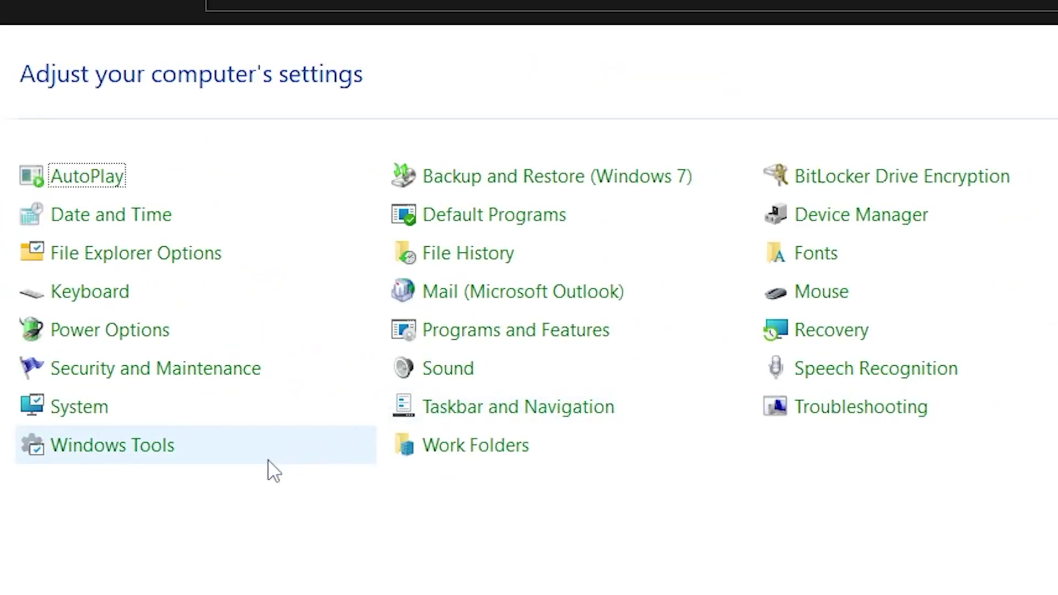
- Open Power Options with Bitsum Highest Performance selected, restore the window, then return to Chrome
{"action": "left_click", "coordinate": [109, 335]}
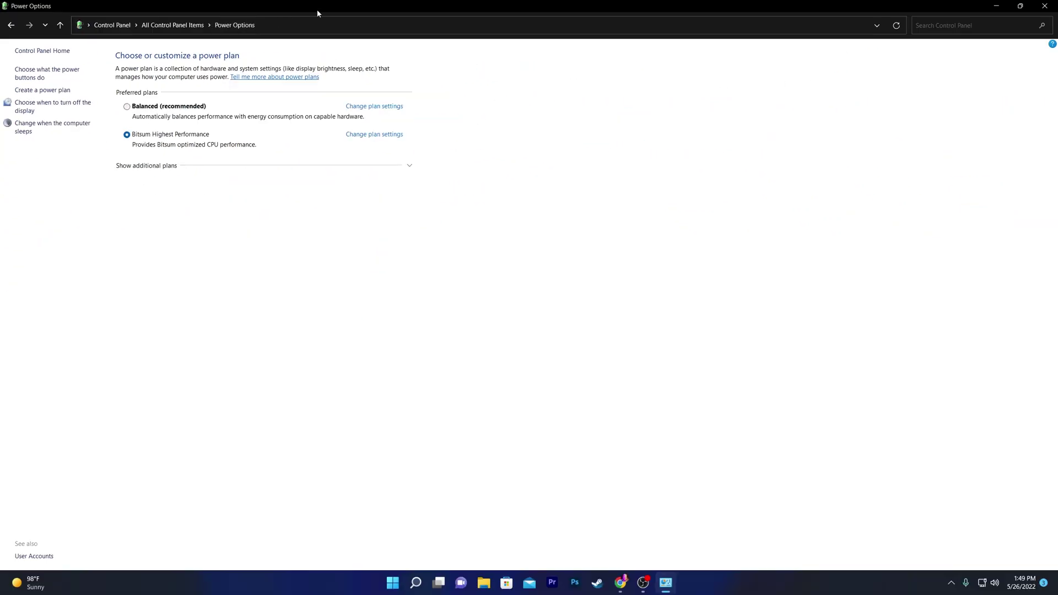
{"action": "double_click", "coordinate": [317, 13]}
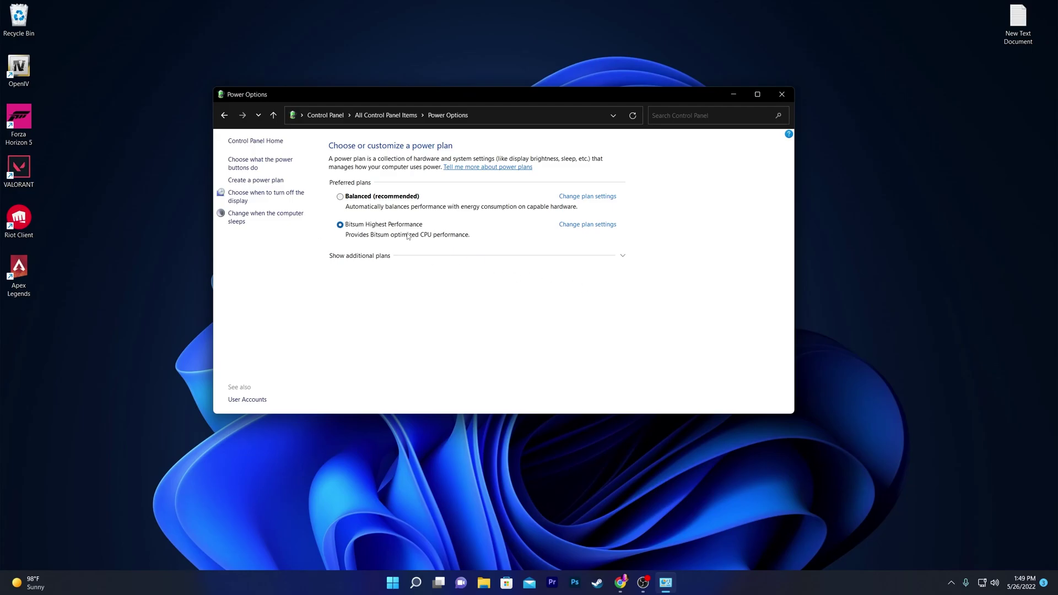
{"action": "left_click", "coordinate": [623, 584]}
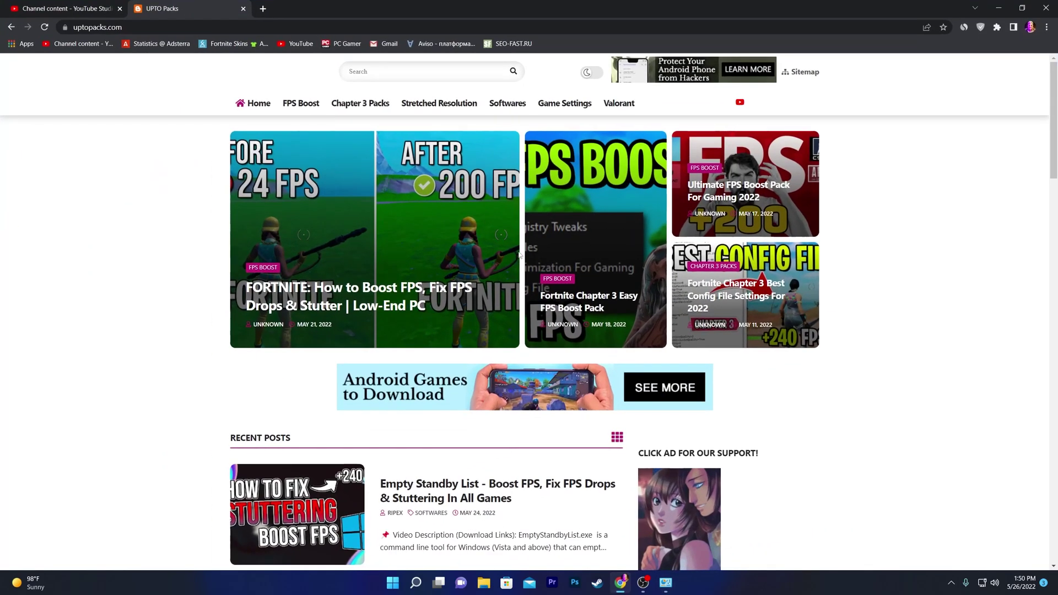
- Search UPTO Packs for park control, open the Download Park Control (Unlocked) post, then minimise Chrome
{"action": "left_click", "coordinate": [390, 72]}
{"action": "type", "text": "po"}
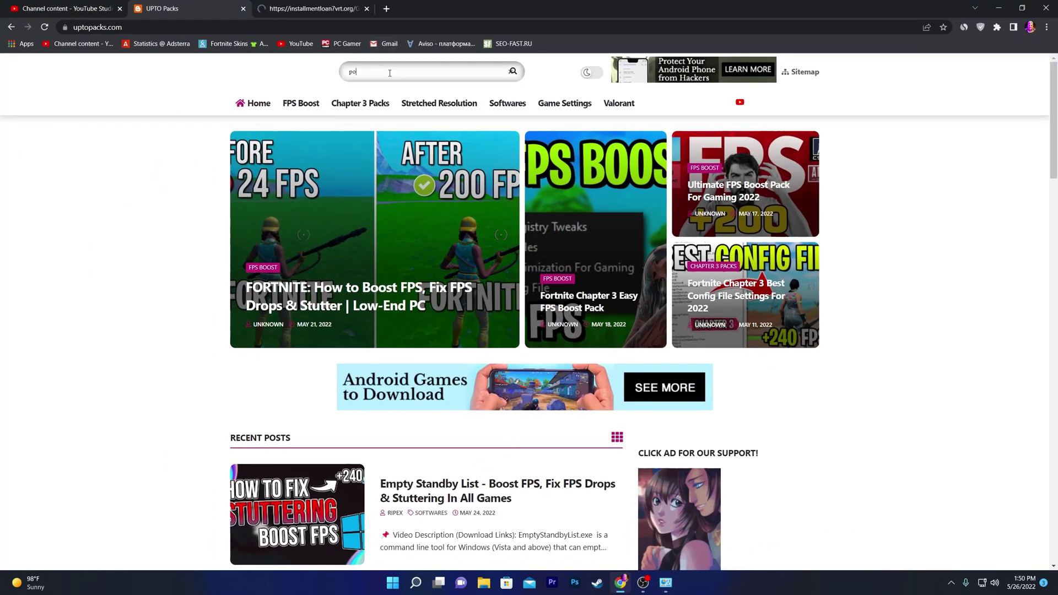
{"action": "type", "text": "rk cont"}
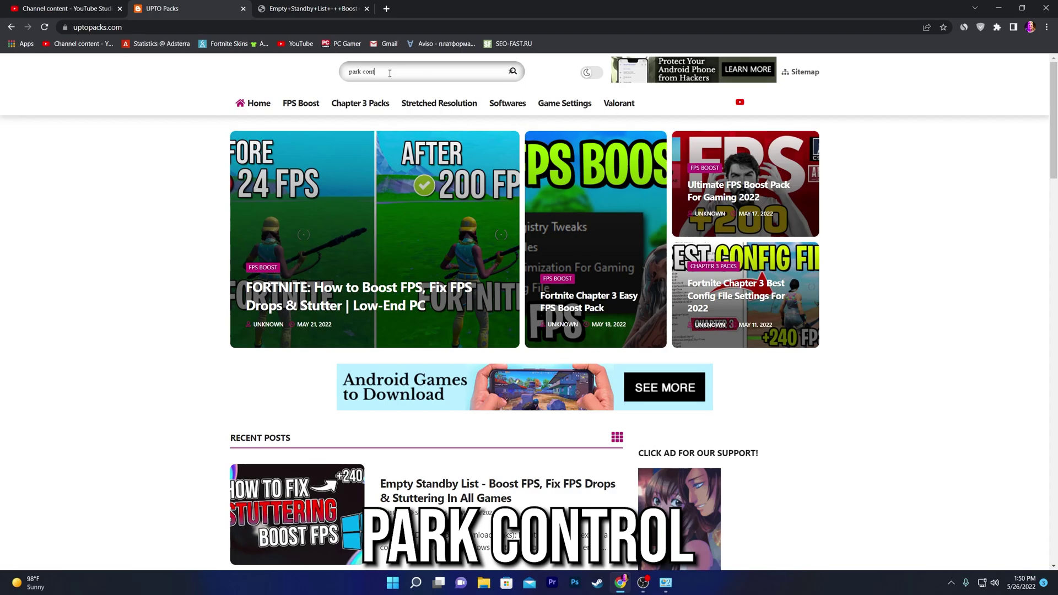
{"action": "type", "text": "rol"}
{"action": "key", "text": "Return"}
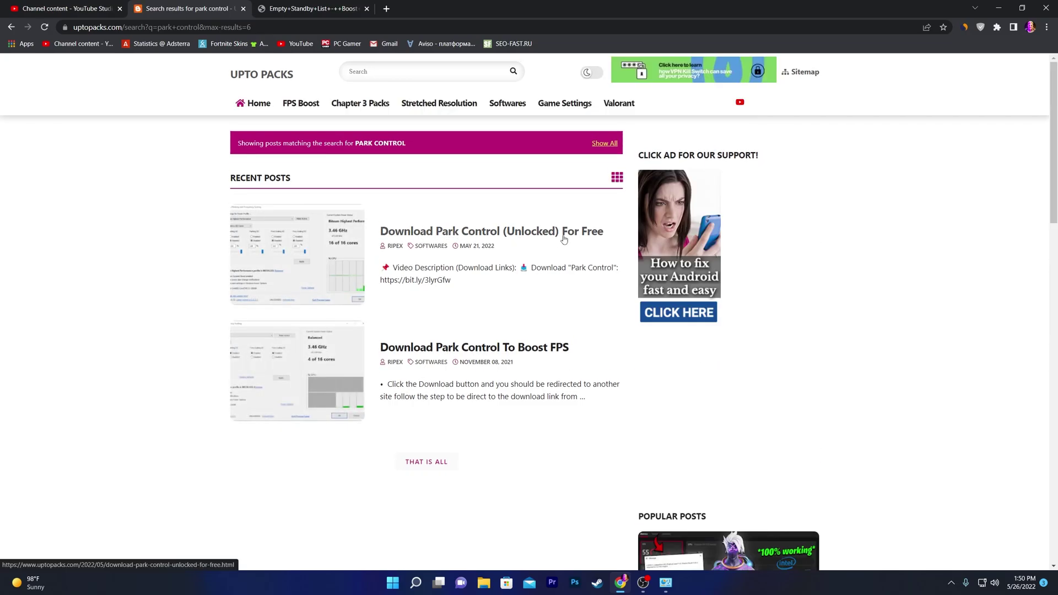
{"action": "left_click", "coordinate": [321, 245]}
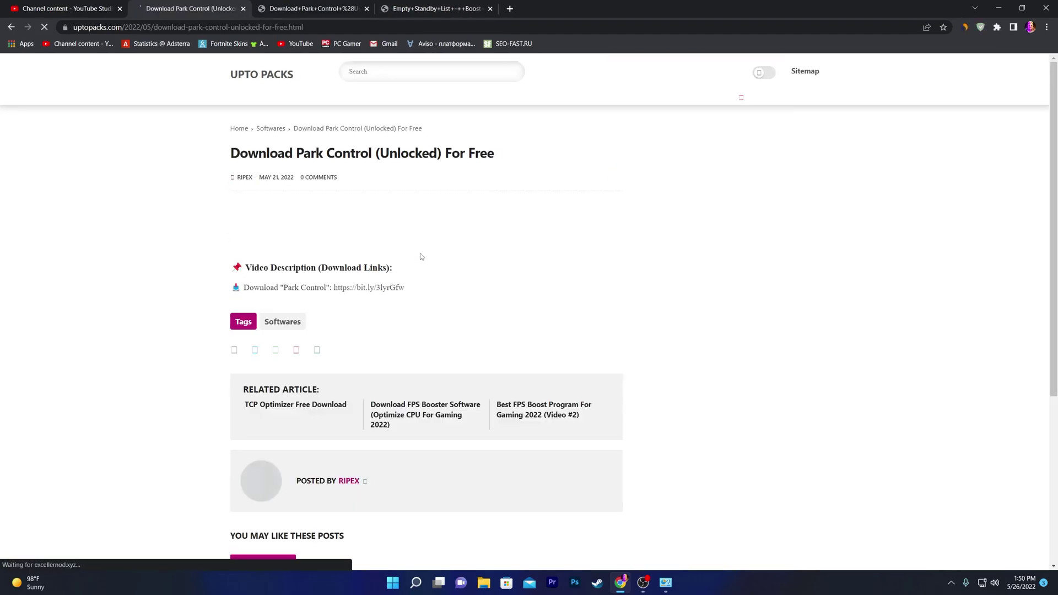
{"action": "scroll", "coordinate": [369, 302], "scroll_direction": "down", "scroll_amount": 4}
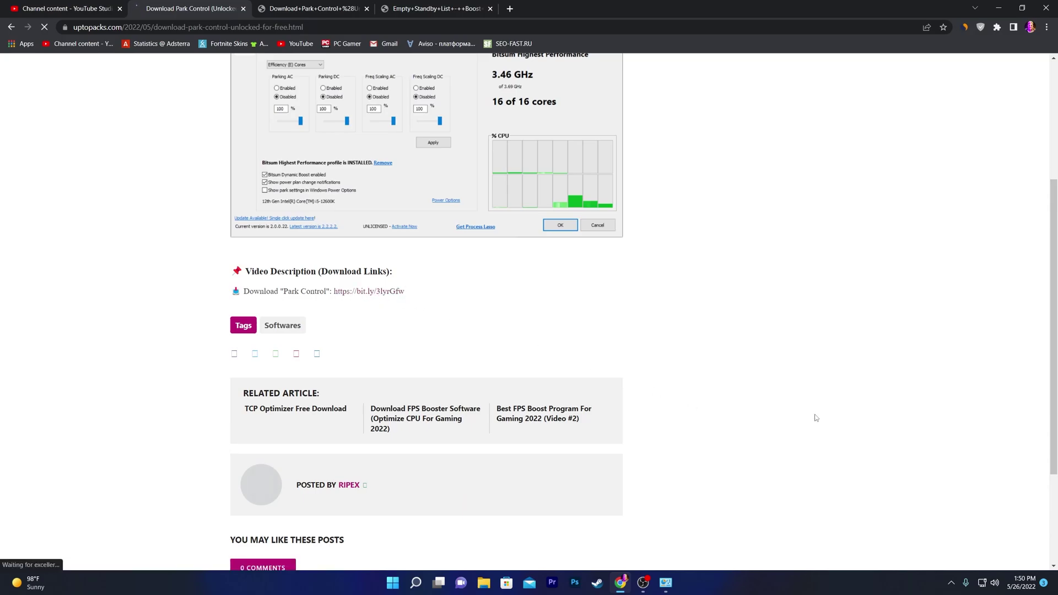
{"action": "left_click", "coordinate": [998, 8]}
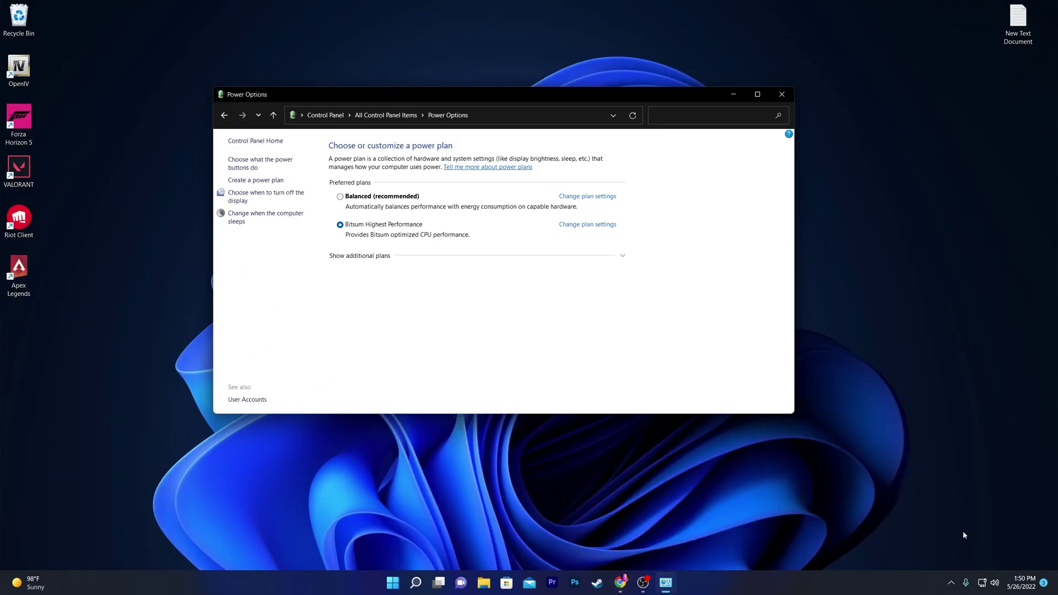
- Launch ParkControl from the tray, make Bitsum Highest Performance active, apply, and close it
{"action": "left_click", "coordinate": [952, 579]}
{"action": "left_click", "coordinate": [920, 512]}
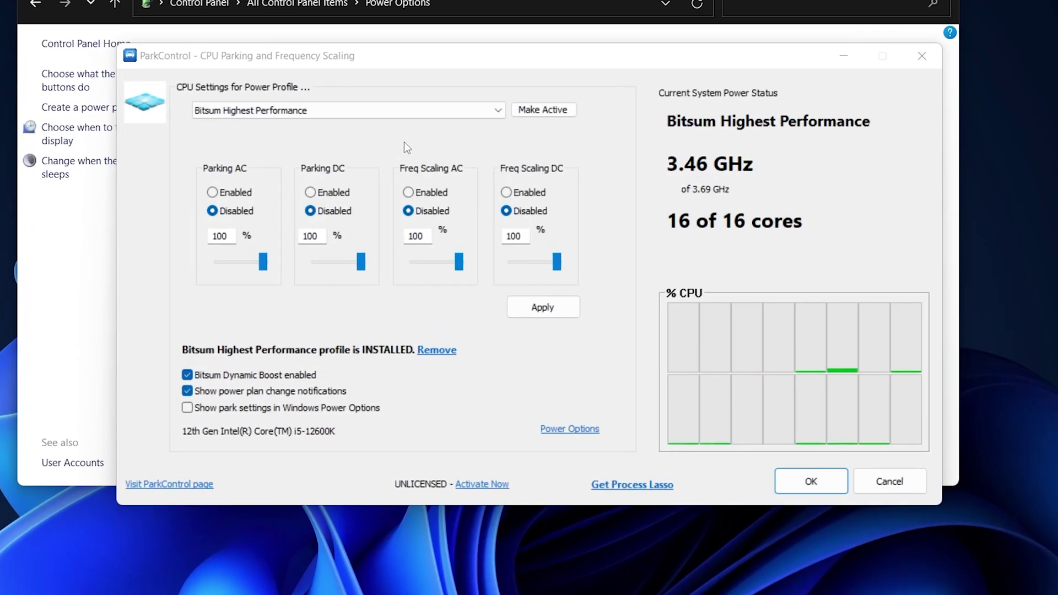
{"action": "left_click", "coordinate": [497, 111]}
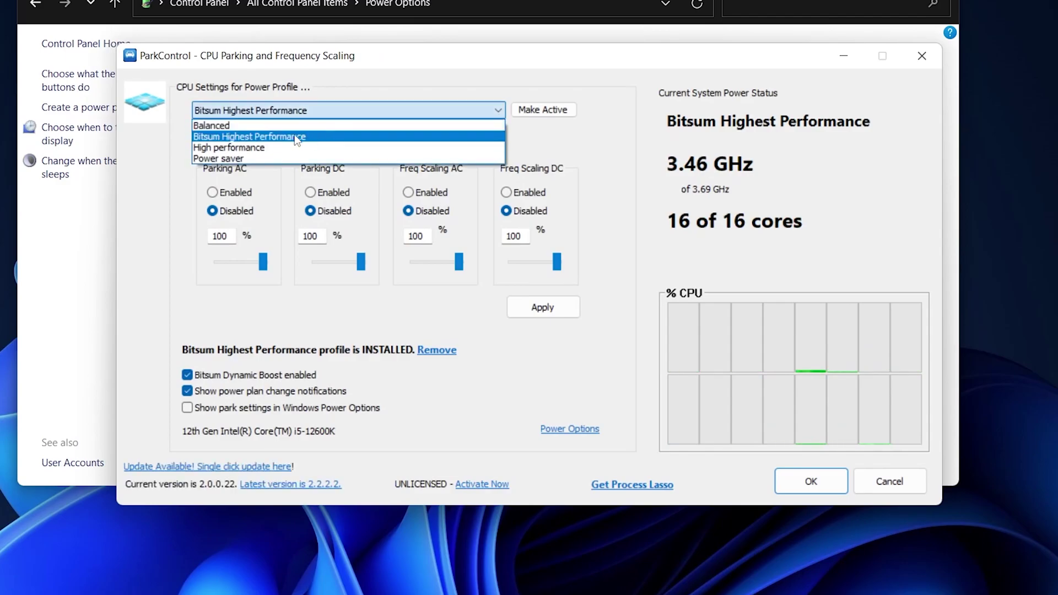
{"action": "left_click", "coordinate": [261, 139]}
{"action": "left_click", "coordinate": [533, 111]}
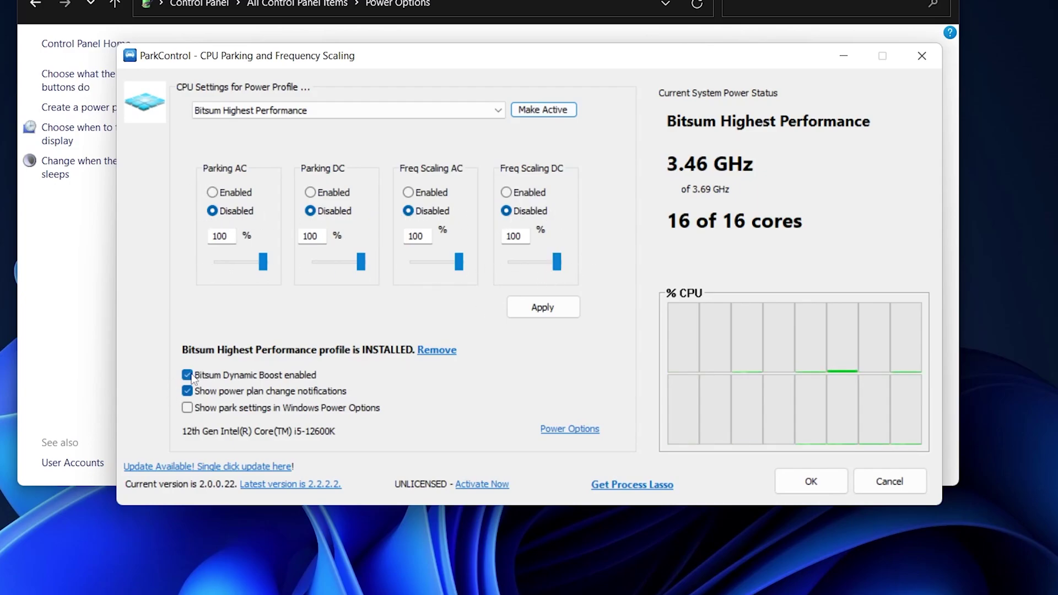
{"action": "mouse_move", "coordinate": [198, 380]}
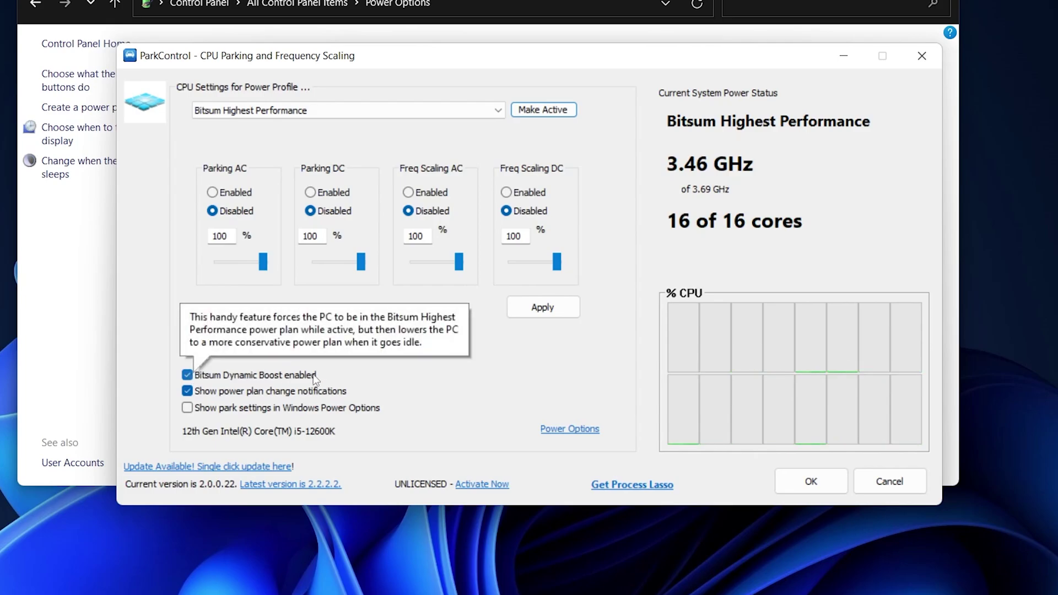
{"action": "left_click", "coordinate": [544, 311]}
{"action": "left_click", "coordinate": [812, 483]}
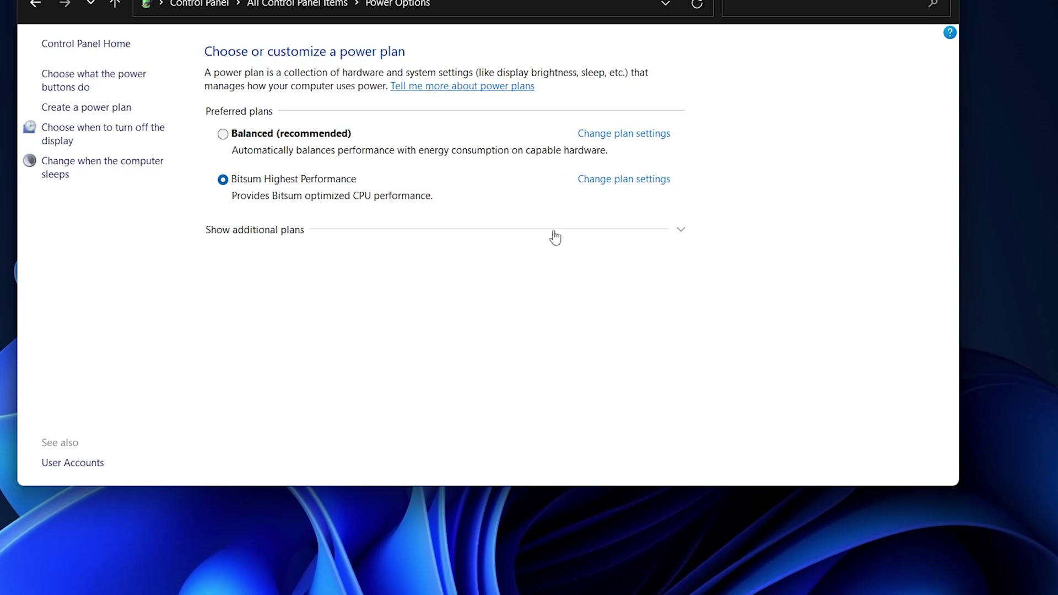
- Reveal the High performance and Power saver plans, then close Power Options
{"action": "left_click", "coordinate": [681, 229]}
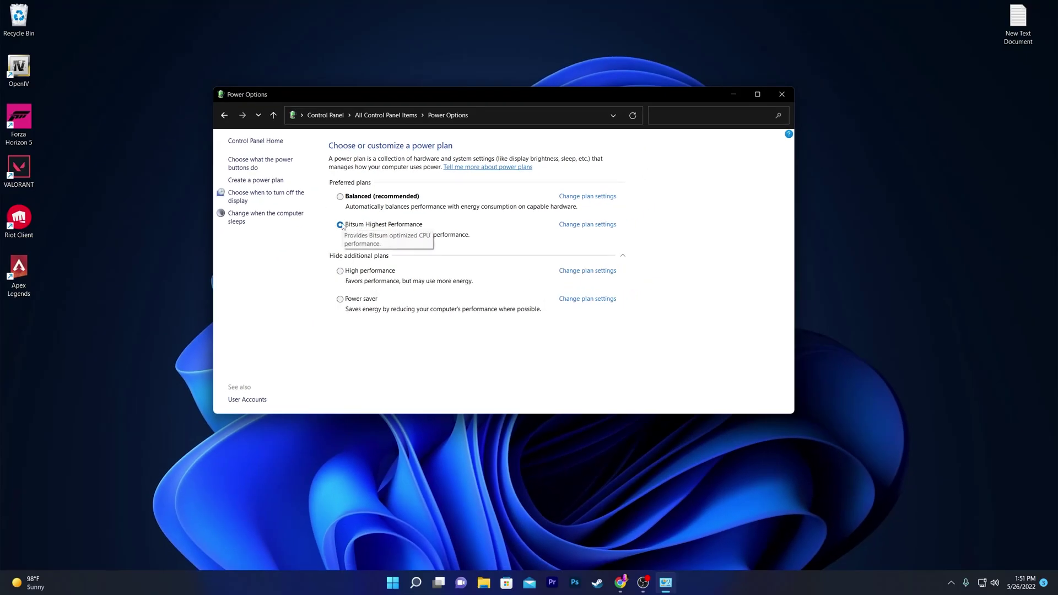
{"action": "left_click", "coordinate": [776, 97]}
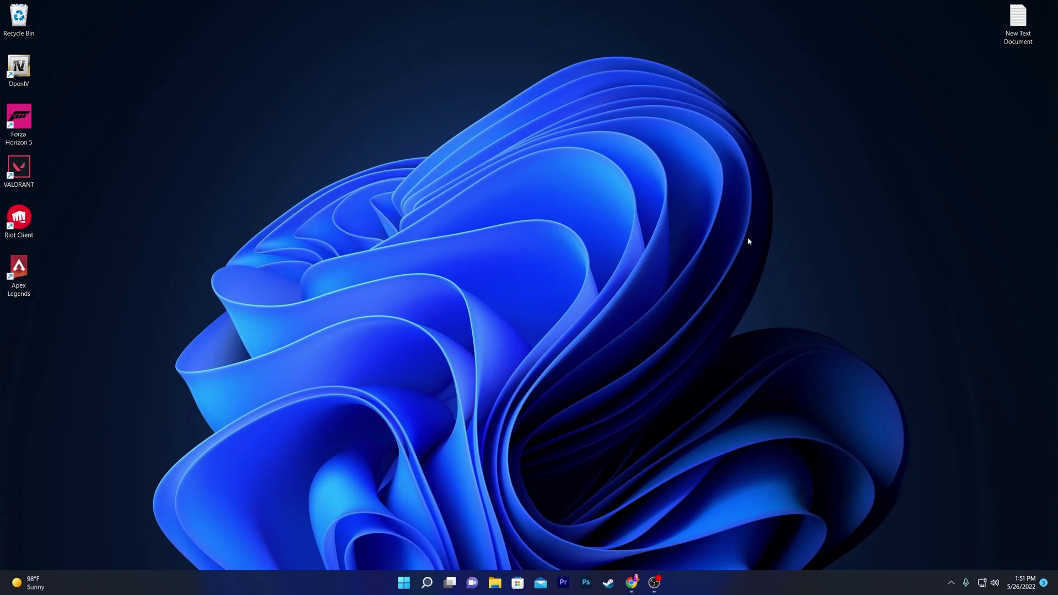
- Search the web for 'amd drivers' in a new tab and open AMD Drivers and Support
{"action": "left_click", "coordinate": [631, 582]}
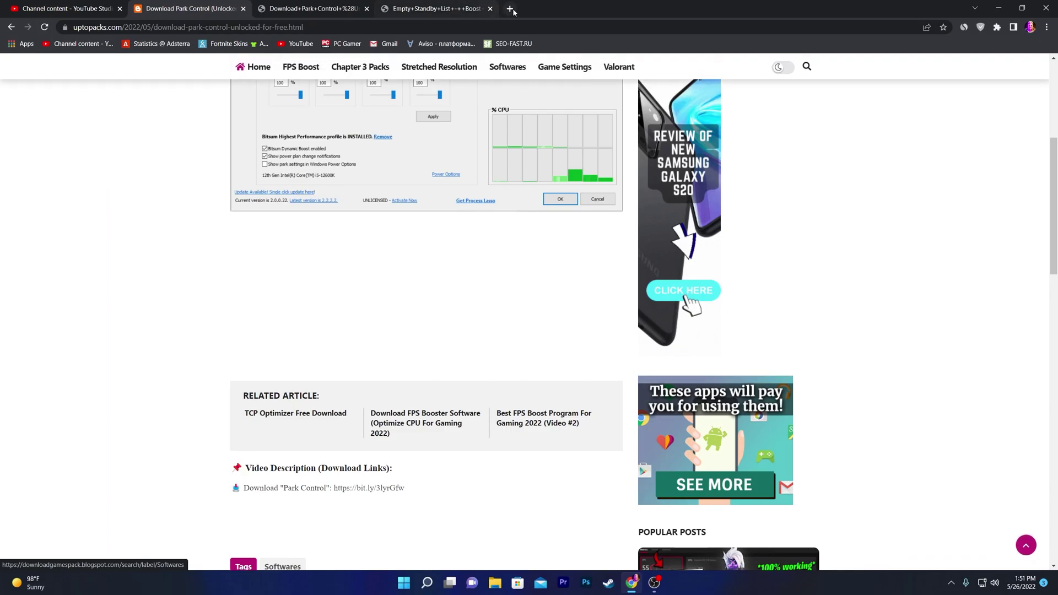
{"action": "left_click", "coordinate": [508, 9]}
{"action": "type", "text": "amd"}
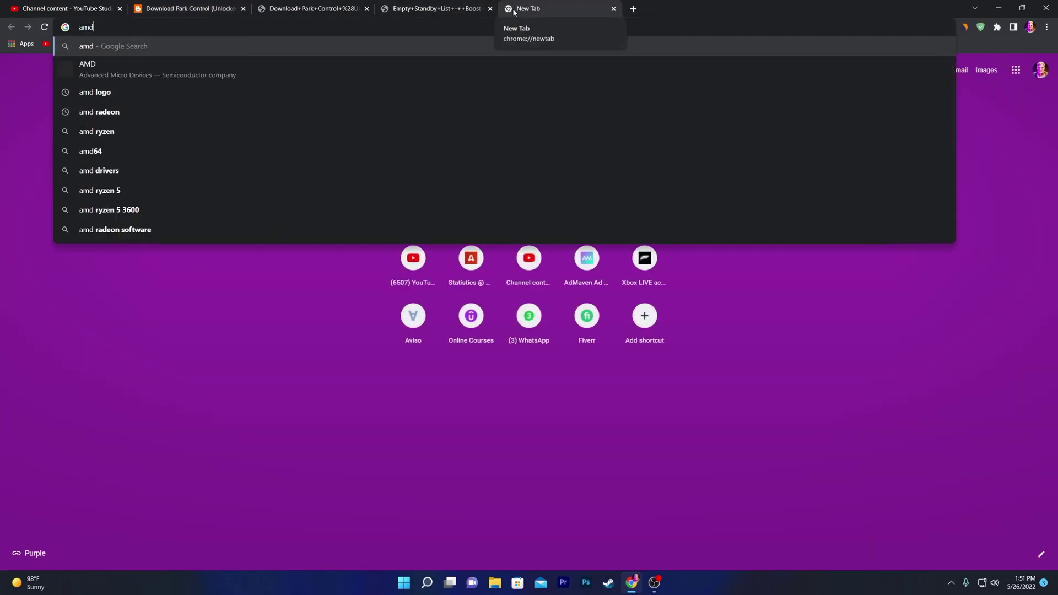
{"action": "type", "text": " drivers"}
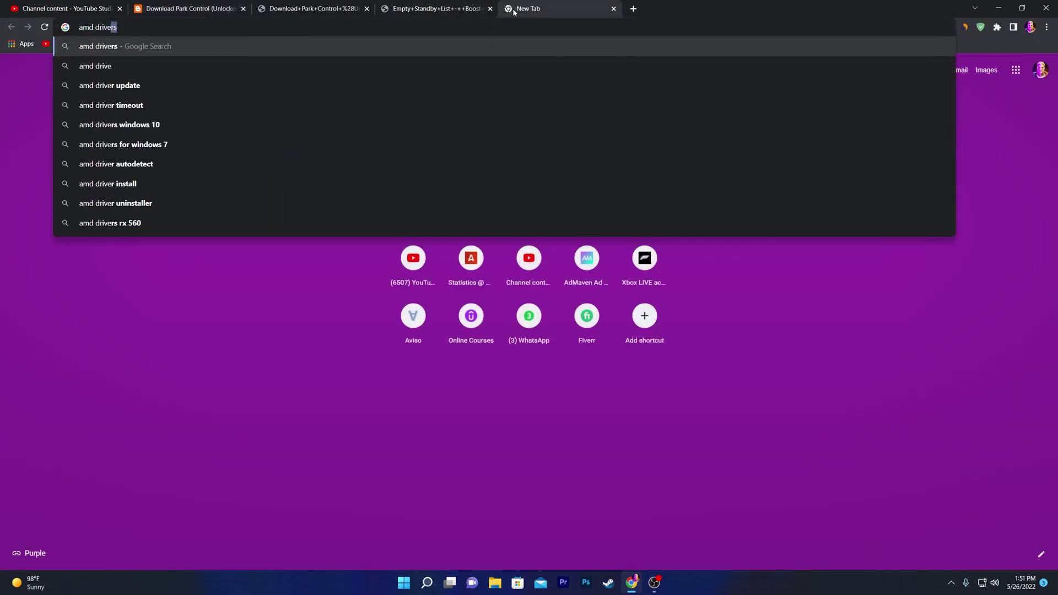
{"action": "key", "text": "Return"}
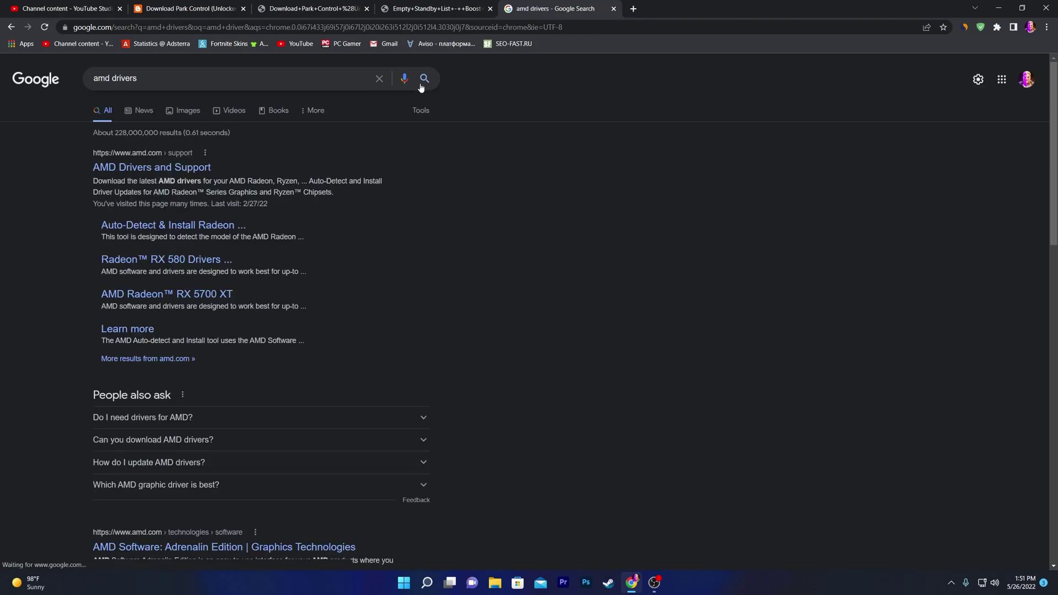
{"action": "left_click", "coordinate": [138, 171]}
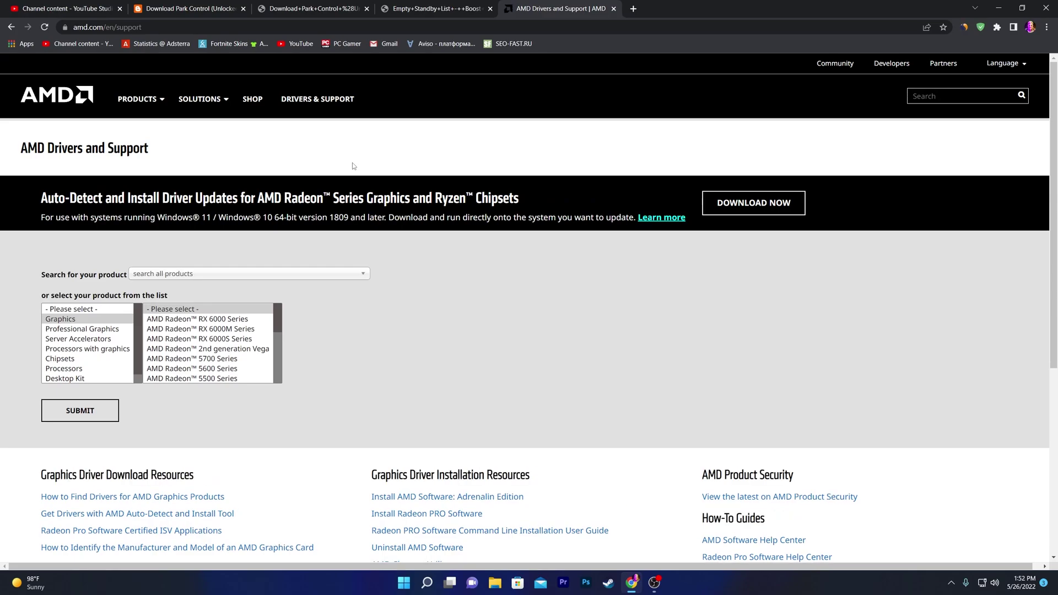
{"action": "scroll", "coordinate": [210, 341], "scroll_direction": "down", "scroll_amount": 5}
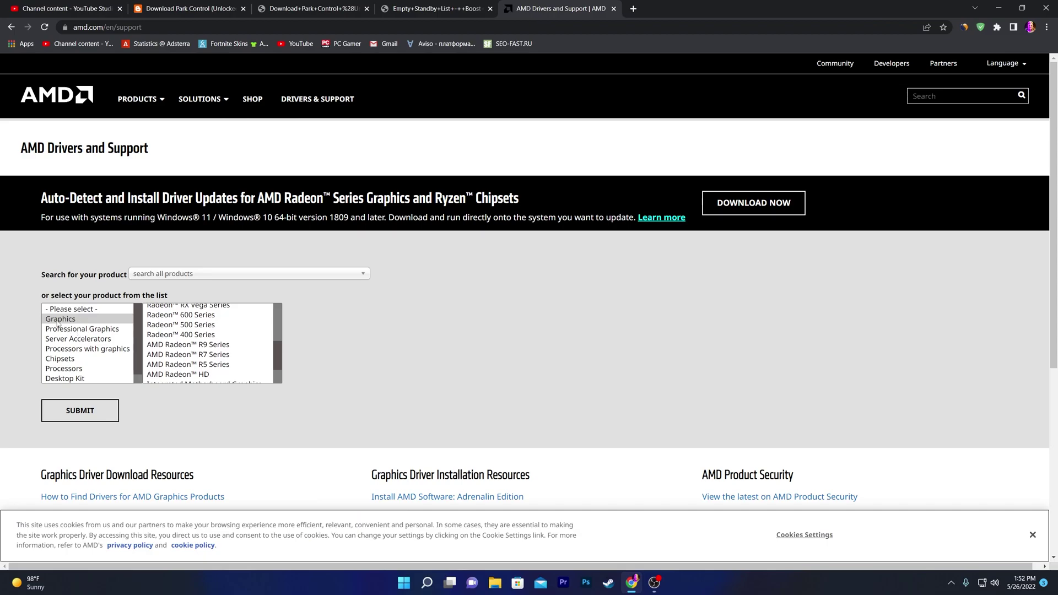
{"action": "scroll", "coordinate": [214, 339], "scroll_direction": "up", "scroll_amount": 2}
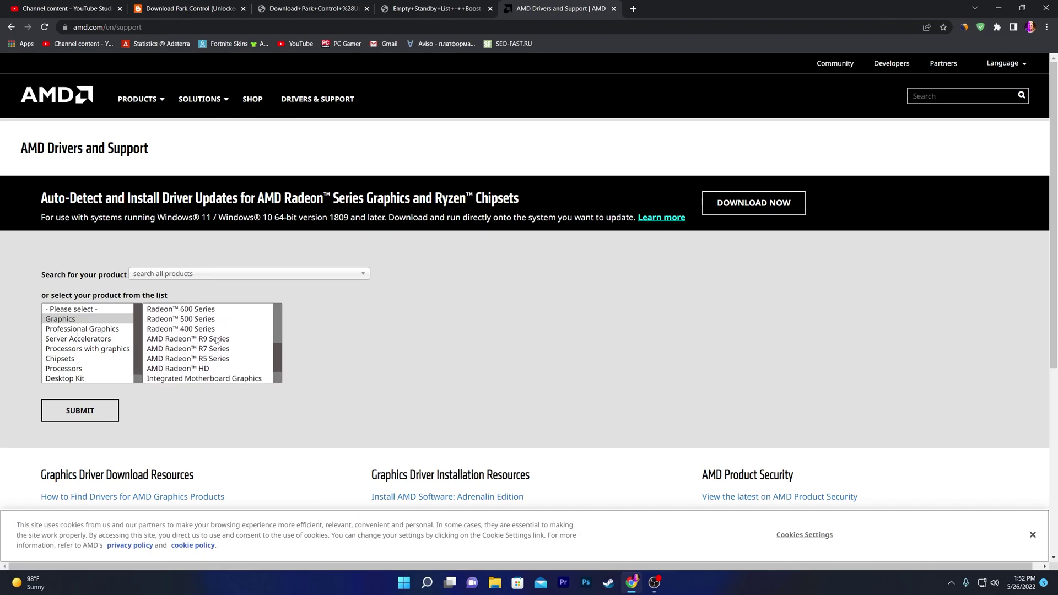
- Pick Radeon 500 Series > Radeon RX 500 Series > Radeon RX 570 and view its drivers page
{"action": "left_click", "coordinate": [202, 342]}
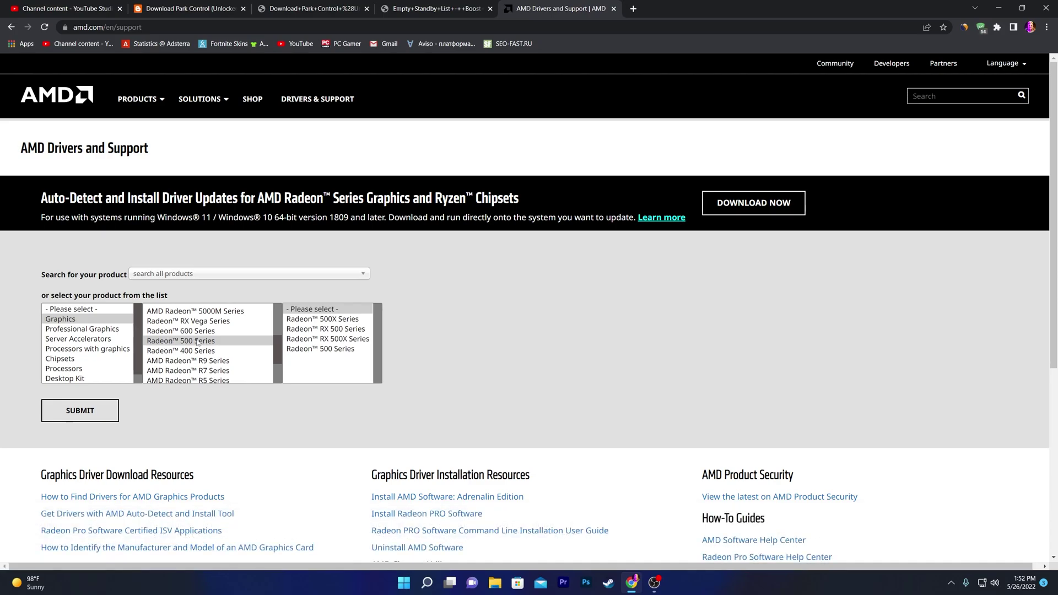
{"action": "left_click", "coordinate": [312, 350]}
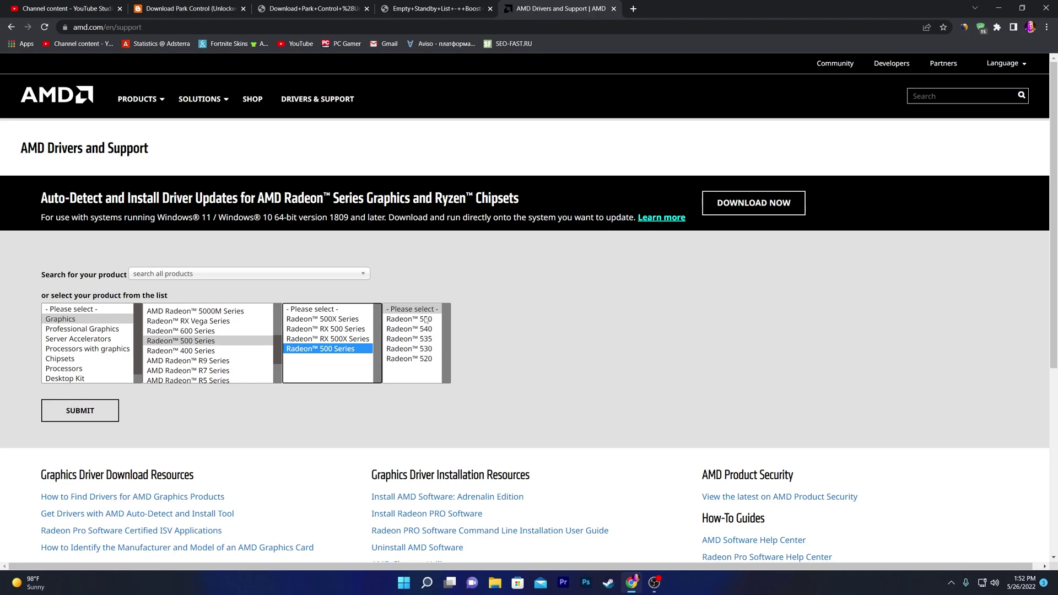
{"action": "left_click", "coordinate": [322, 330]}
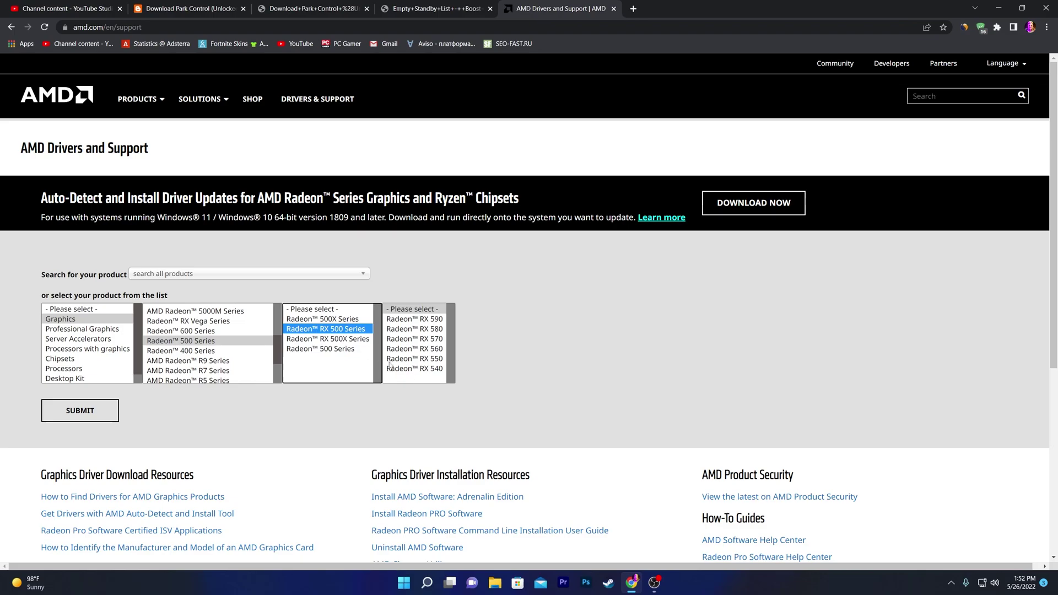
{"action": "left_click", "coordinate": [424, 339]}
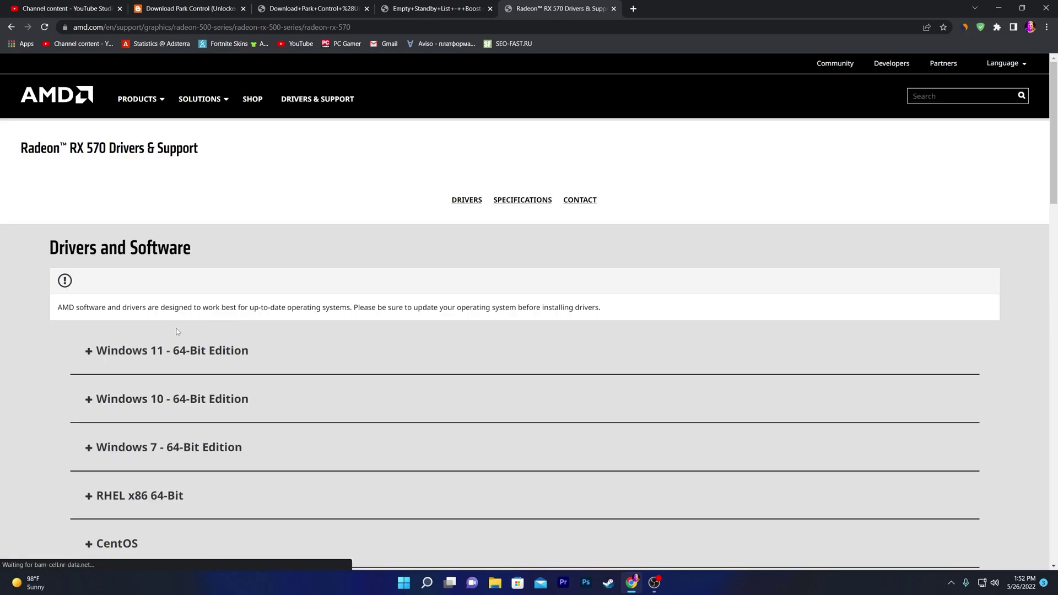
{"action": "scroll", "coordinate": [214, 314], "scroll_direction": "down", "scroll_amount": 2}
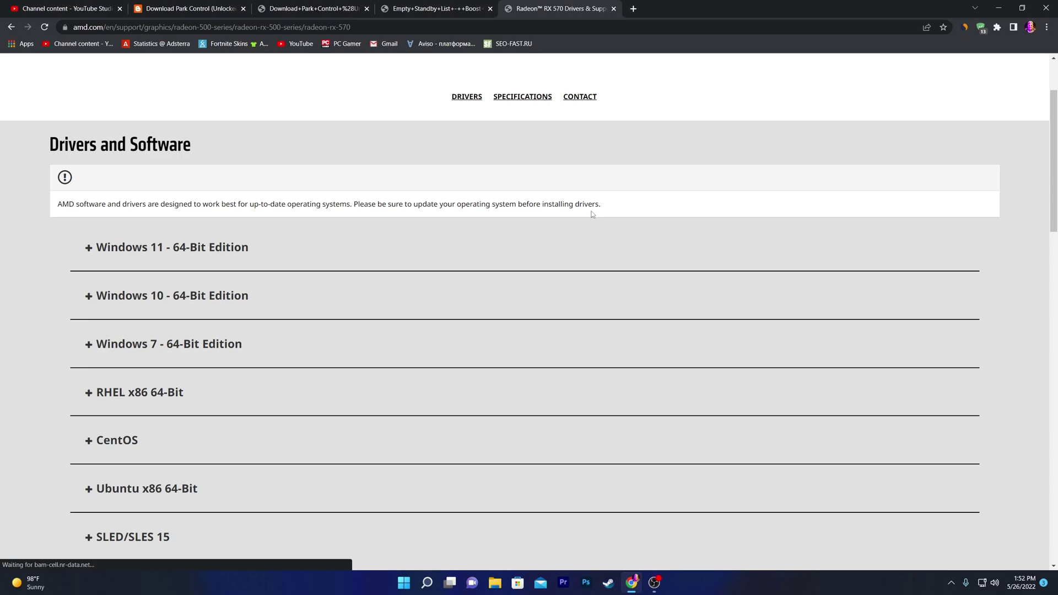
- Go to the NVIDIA website in a new tab and open its driver downloads page
{"action": "left_click", "coordinate": [632, 8]}
{"action": "type", "text": "nv"}
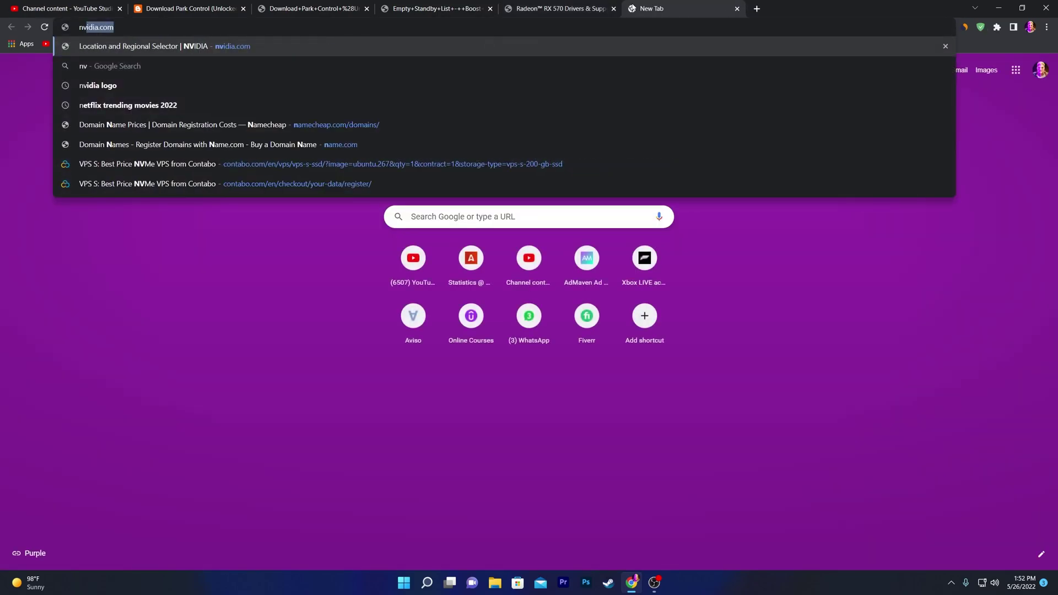
{"action": "key", "text": "Return"}
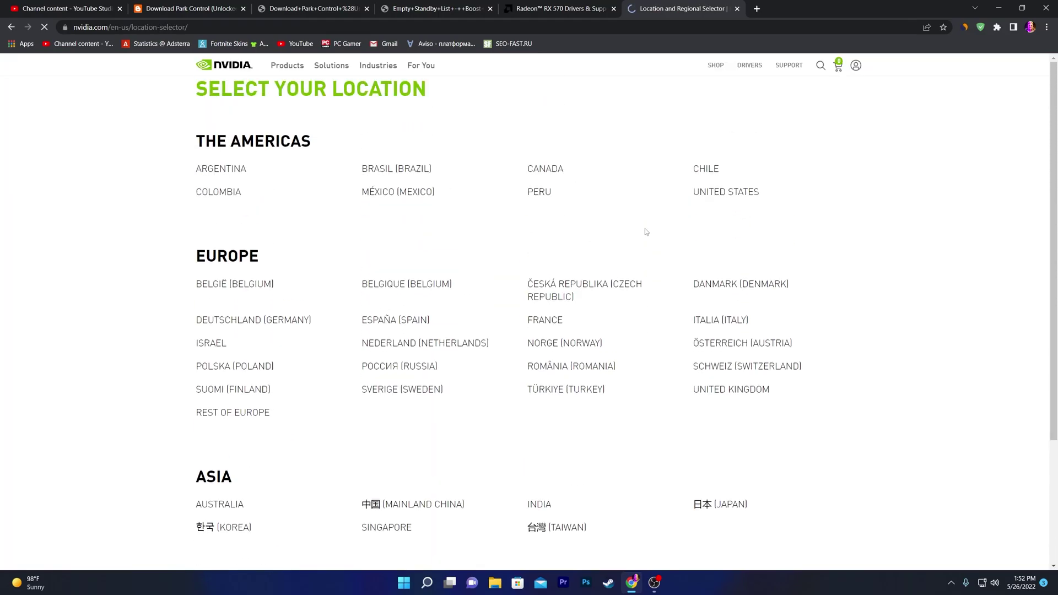
{"action": "scroll", "coordinate": [644, 228], "scroll_direction": "down", "scroll_amount": 3}
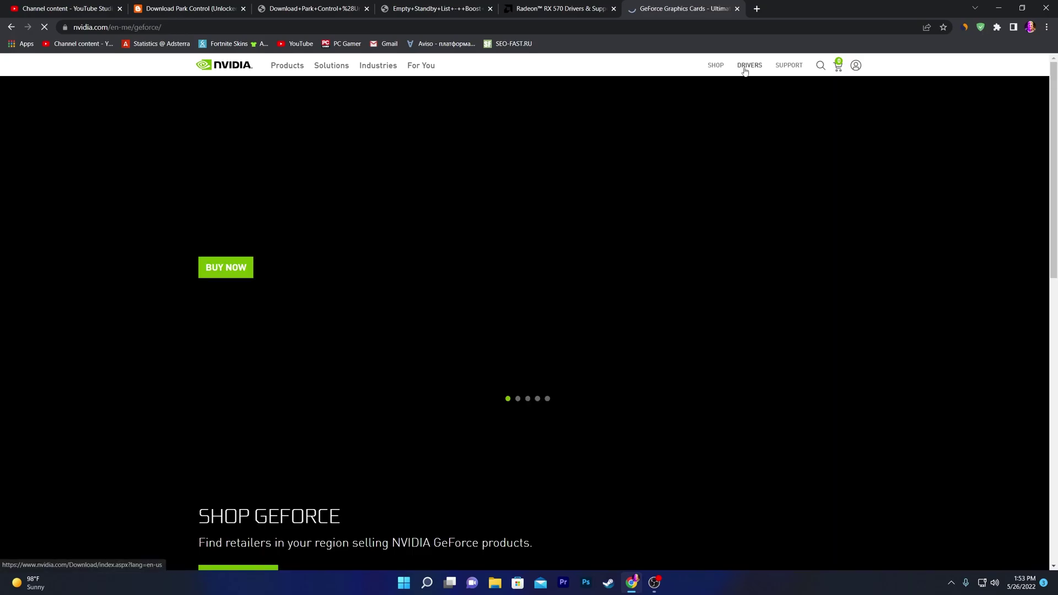
{"action": "left_click", "coordinate": [743, 69]}
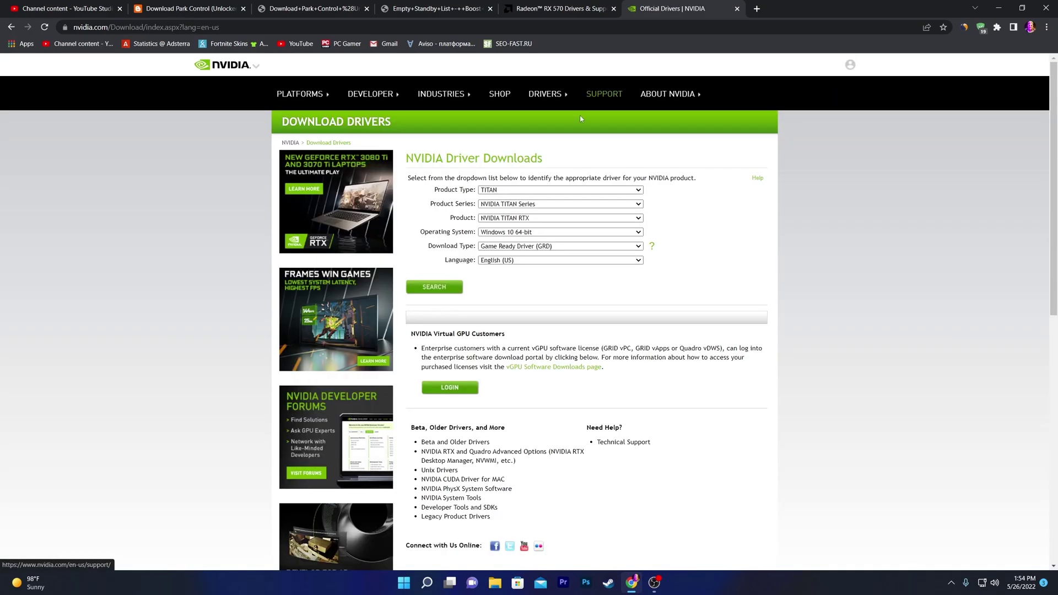
- Set Product Type to GeForce, search to find Game Ready Driver 512.95, then minimise Chrome
{"action": "left_click", "coordinate": [510, 191]}
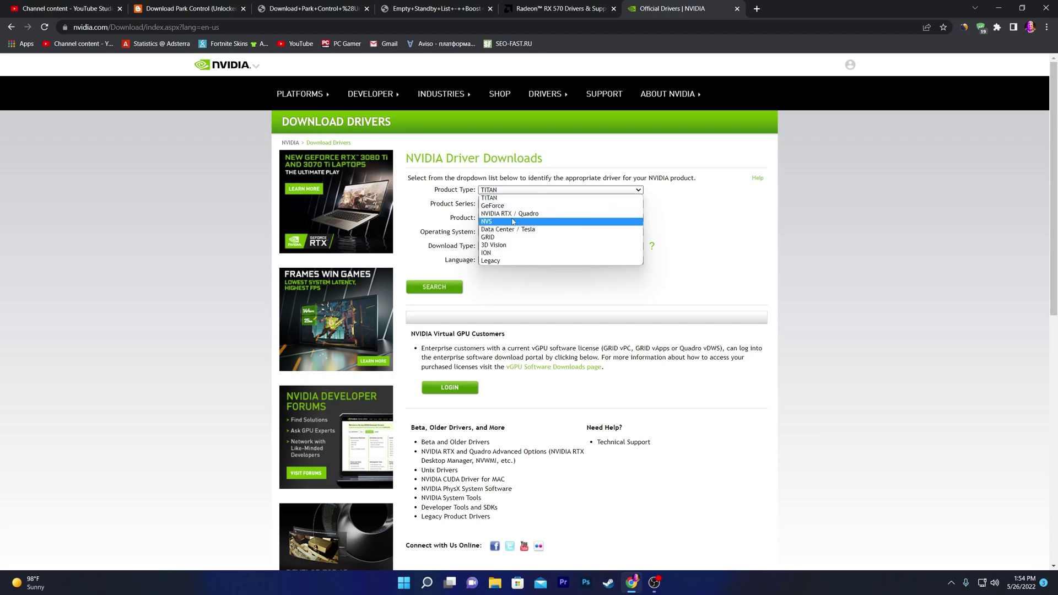
{"action": "left_click", "coordinate": [500, 205]}
{"action": "key", "text": "Up"}
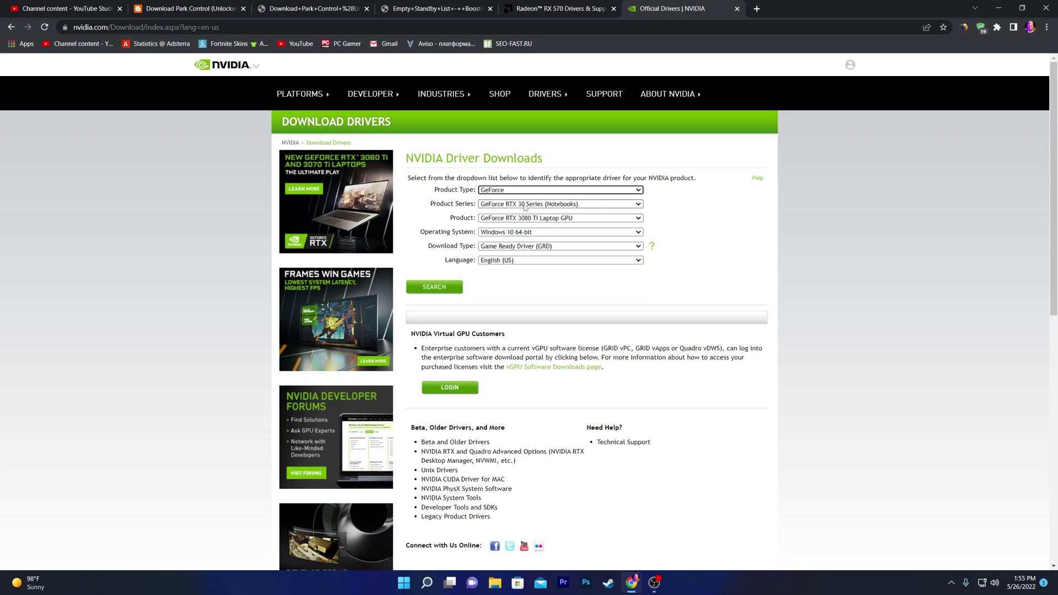
{"action": "left_click", "coordinate": [428, 287]}
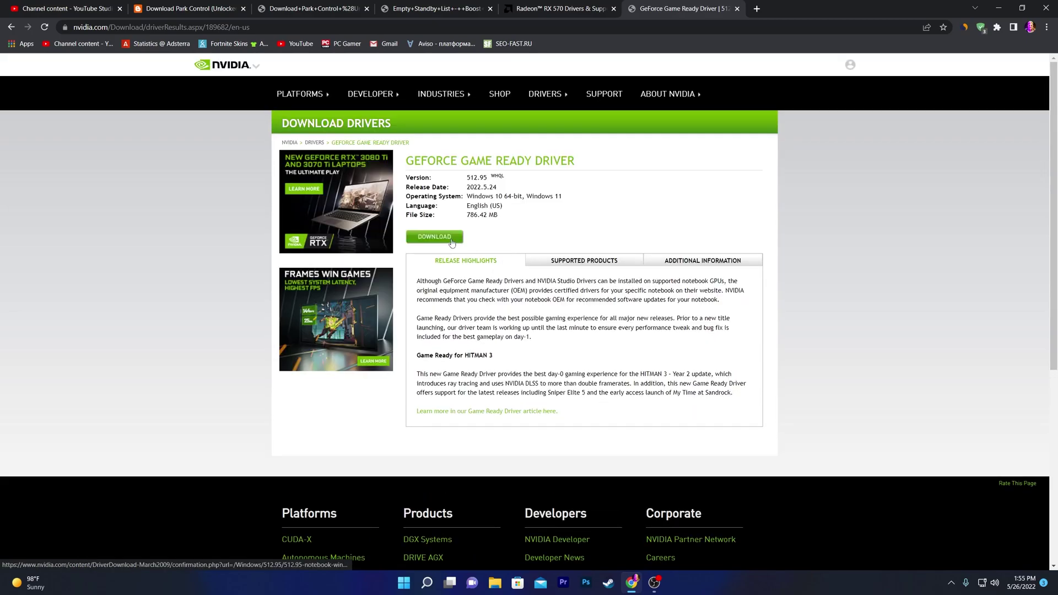
{"action": "left_click", "coordinate": [998, 8]}
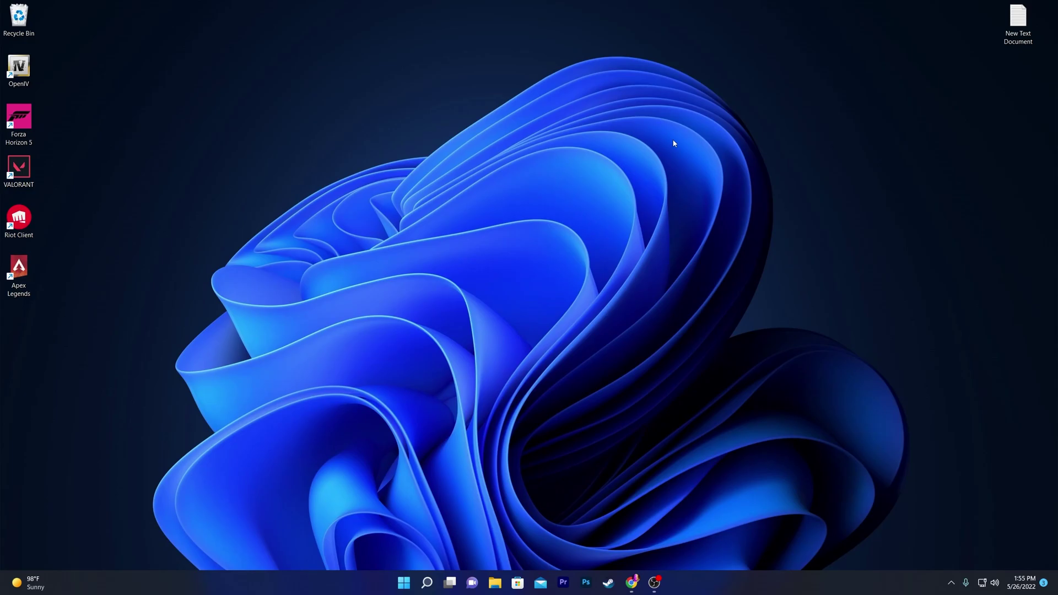
- On the UPTO Packs tab, search 'fix low gpu usage' and open the Fix LOW GPU USAGE While Gaming article
{"action": "left_click", "coordinate": [632, 583]}
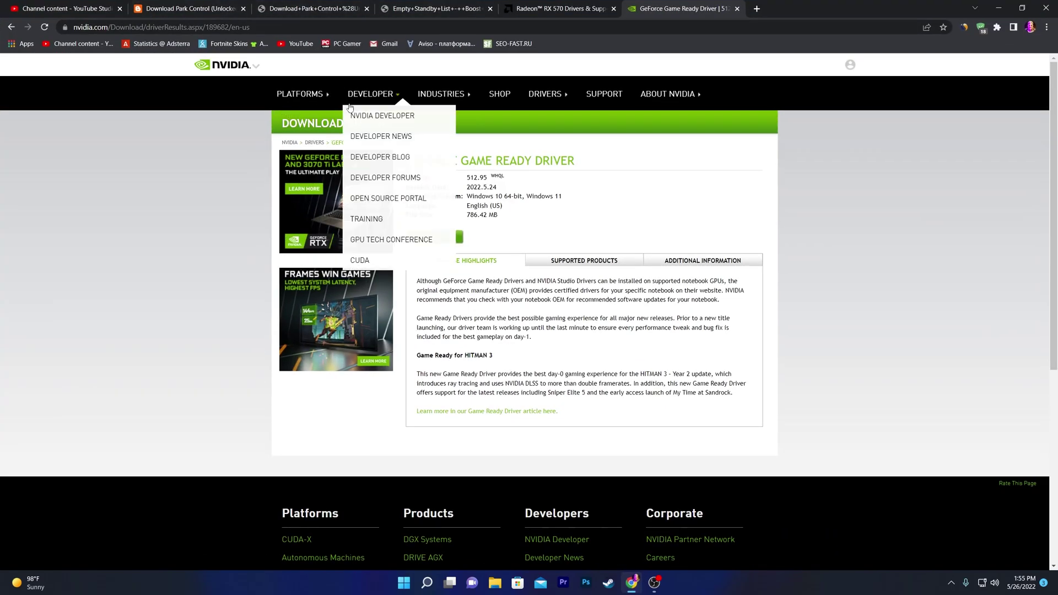
{"action": "left_click", "coordinate": [314, 8]}
{"action": "left_click", "coordinate": [187, 9]}
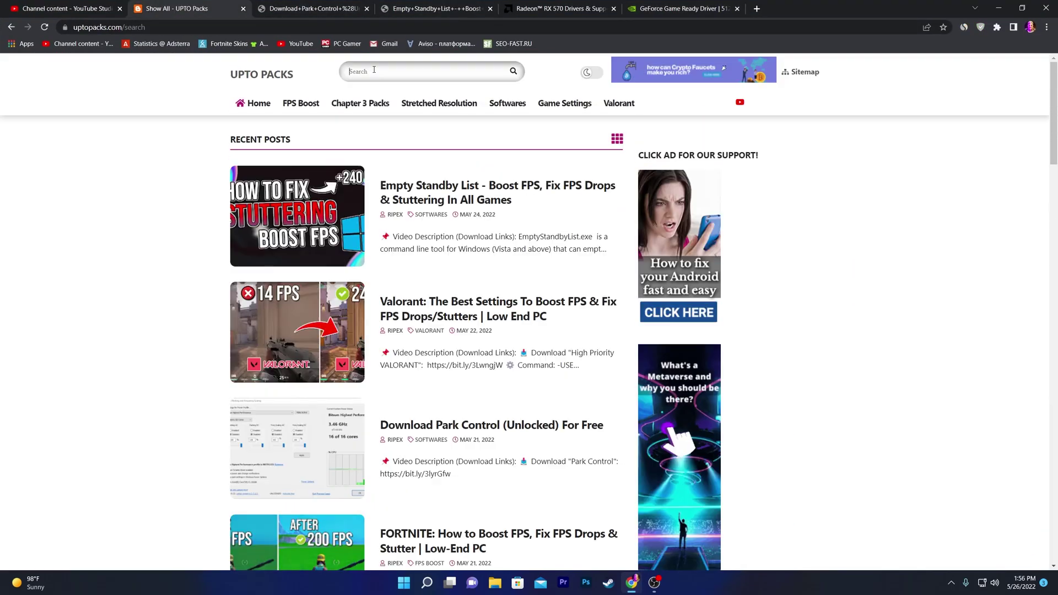
{"action": "type", "text": "fix low"}
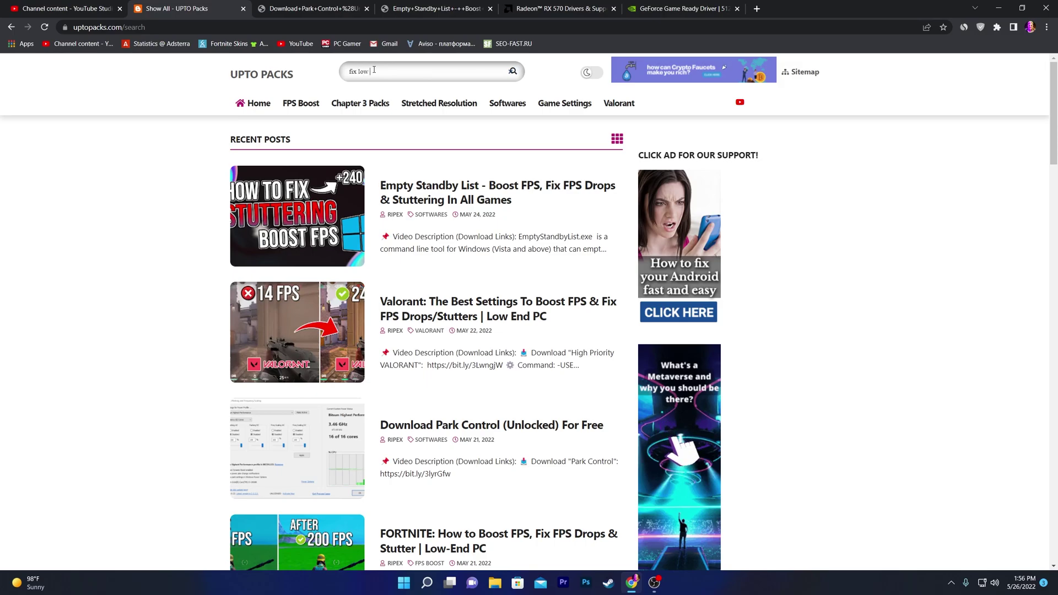
{"action": "type", "text": " gpu u"}
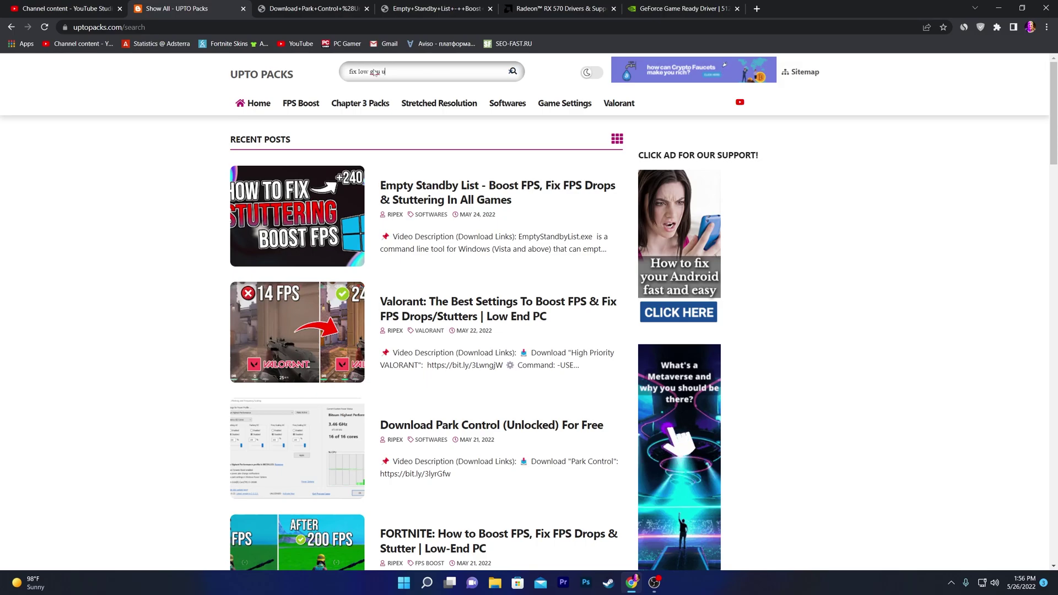
{"action": "type", "text": "sage"}
{"action": "key", "text": "Return"}
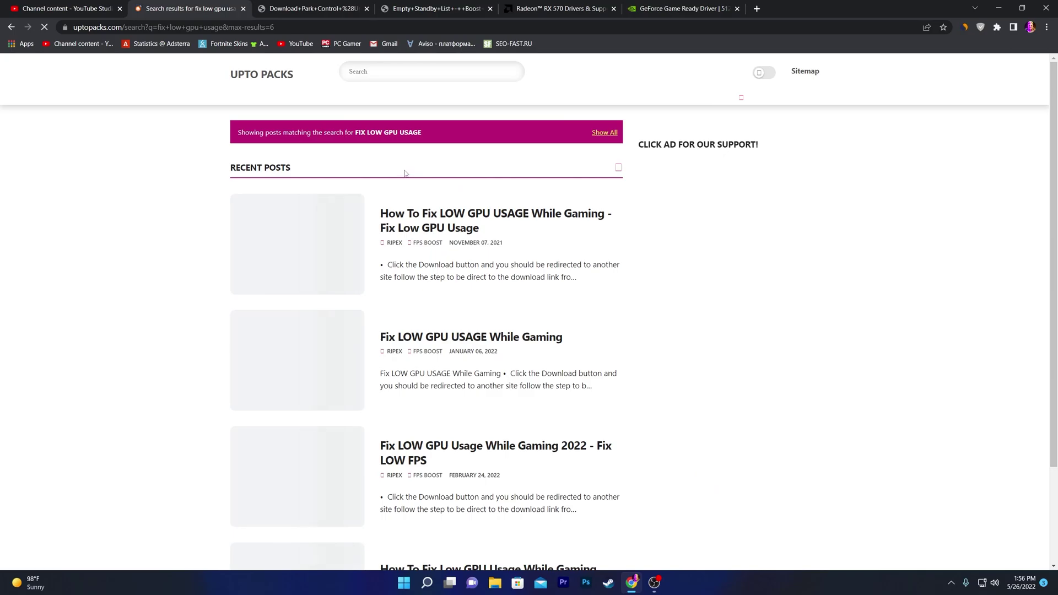
{"action": "scroll", "coordinate": [382, 171], "scroll_direction": "down", "scroll_amount": 3}
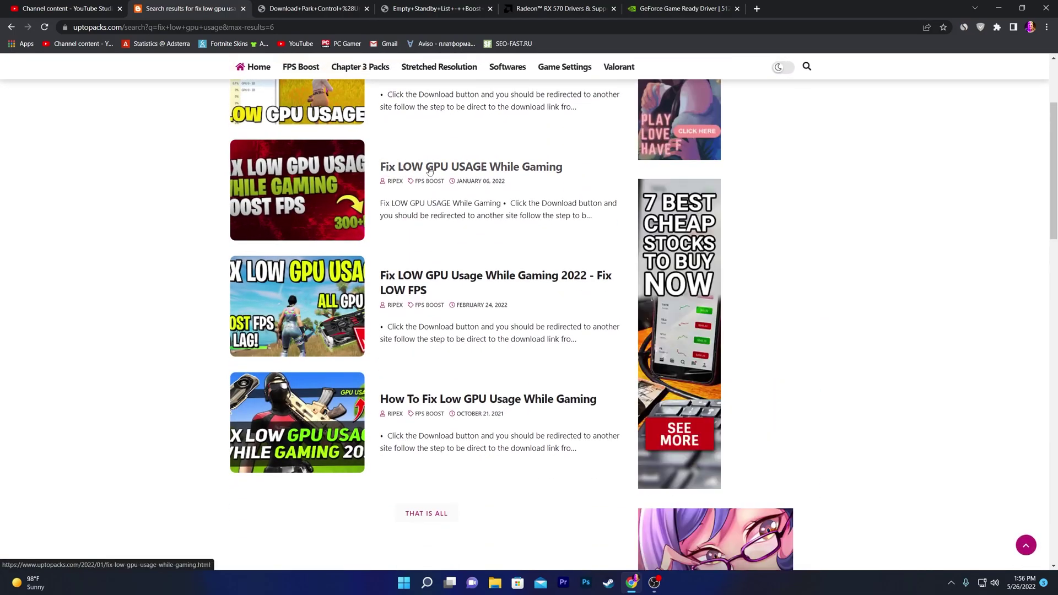
{"action": "left_click", "coordinate": [300, 198]}
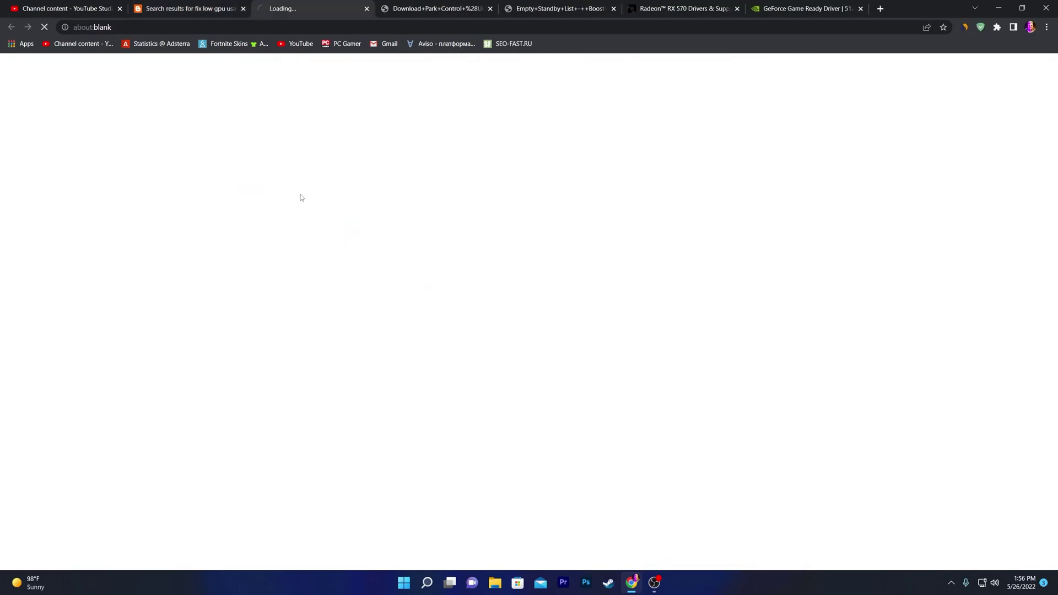
{"action": "scroll", "coordinate": [314, 201], "scroll_direction": "down", "scroll_amount": 5}
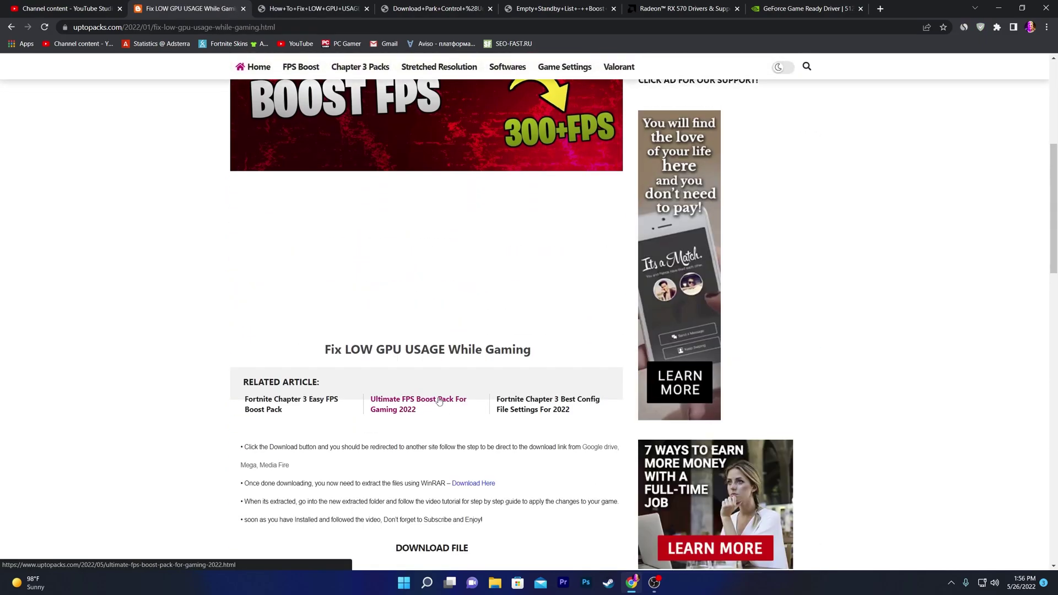
{"action": "scroll", "coordinate": [433, 405], "scroll_direction": "down", "scroll_amount": 3}
- Open GPU High Priority.txt, select its Tasks\Games registry path, and search Windows for 'regi'
{"action": "left_click", "coordinate": [429, 405]}
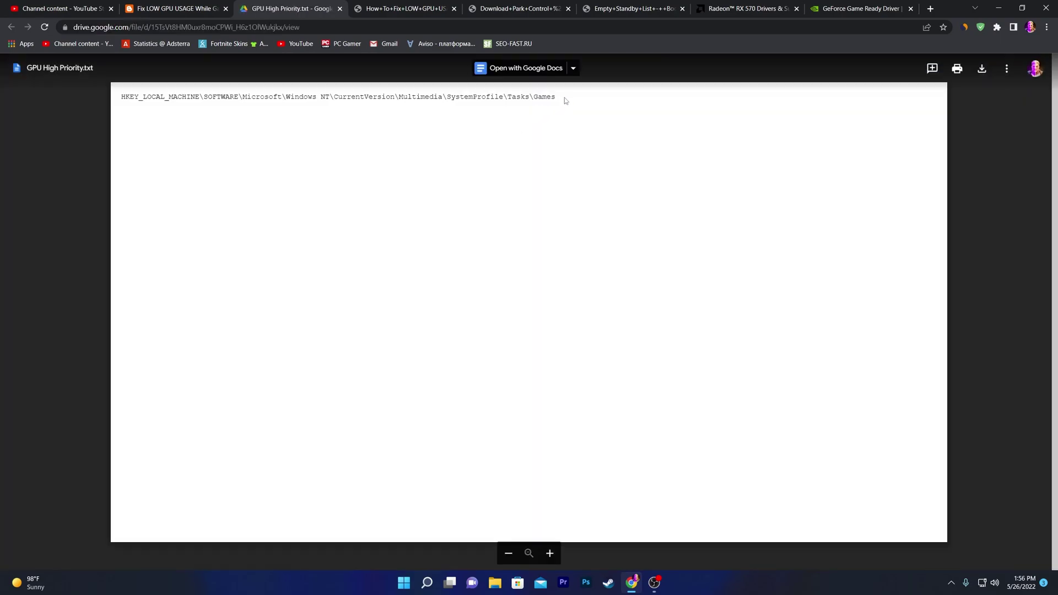
{"action": "left_click_drag", "start_coordinate": [565, 100], "coordinate": [120, 97]}
{"action": "key", "text": "ctrl+c"}
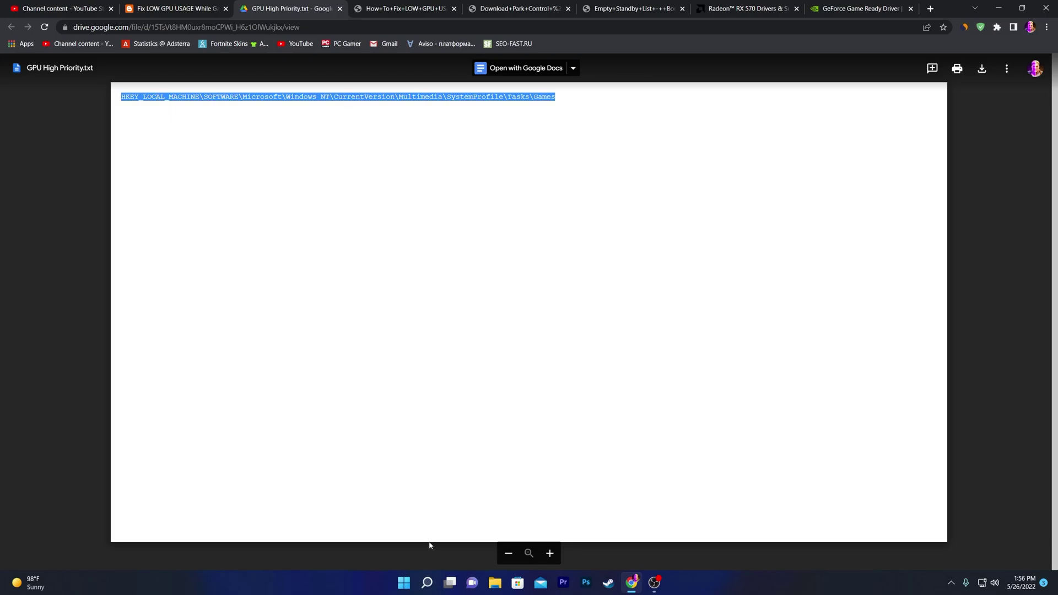
{"action": "left_click", "coordinate": [428, 583]}
{"action": "type", "text": "re"}
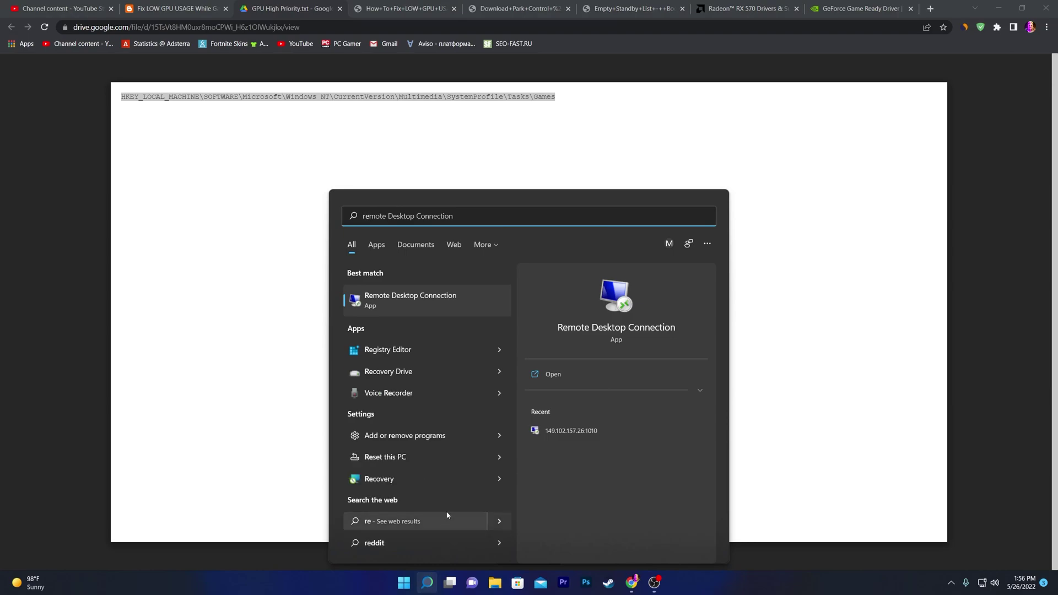
{"action": "type", "text": "gistry Editor"}
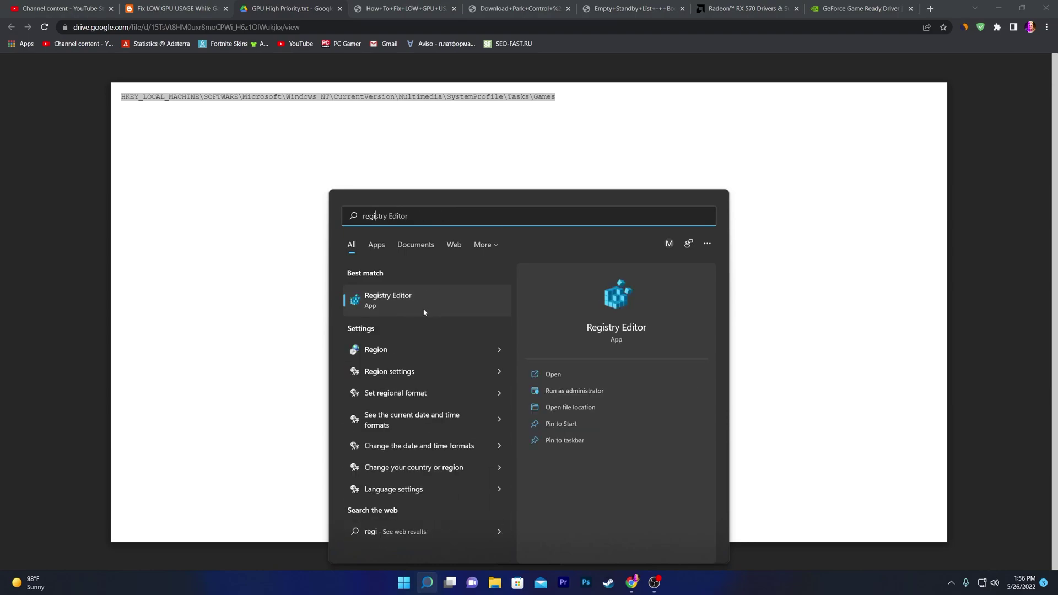
- Run Registry Editor as administrator and paste the path to reach Multimedia\SystemProfile\Tasks\Games
{"action": "left_click", "coordinate": [587, 391]}
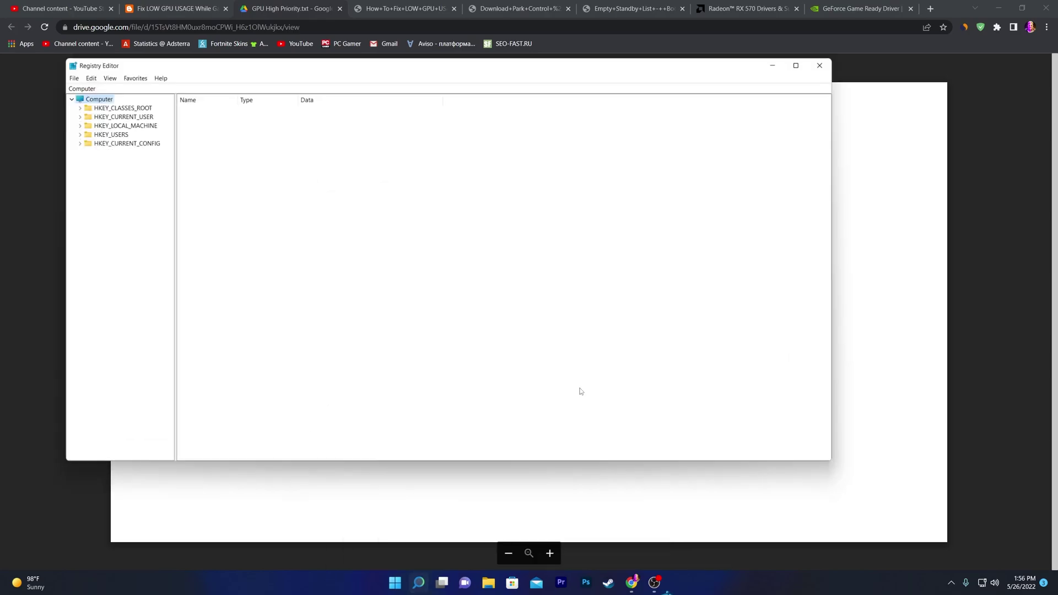
{"action": "left_click_drag", "start_coordinate": [195, 62], "coordinate": [276, 111]}
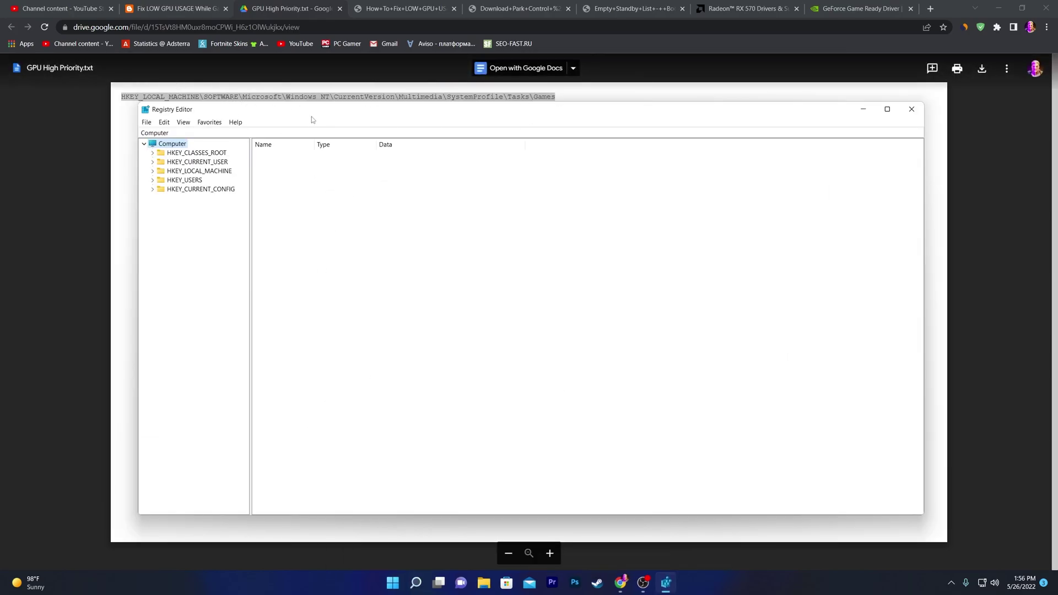
{"action": "left_click", "coordinate": [190, 135]}
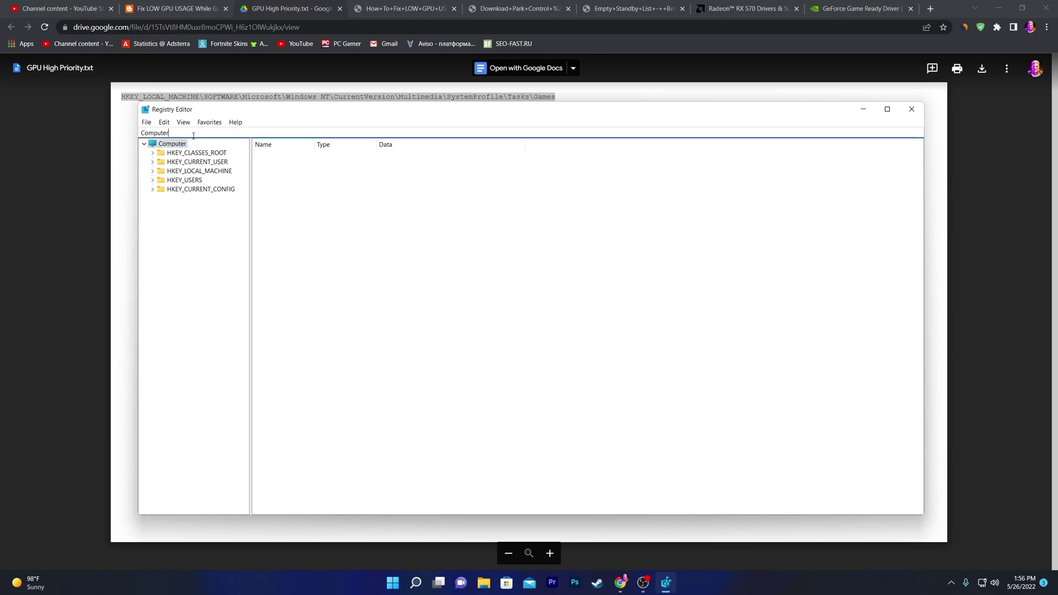
{"action": "key", "text": "ctrl+a"}
{"action": "key", "text": "ctrl+v"}
{"action": "key", "text": "Return"}
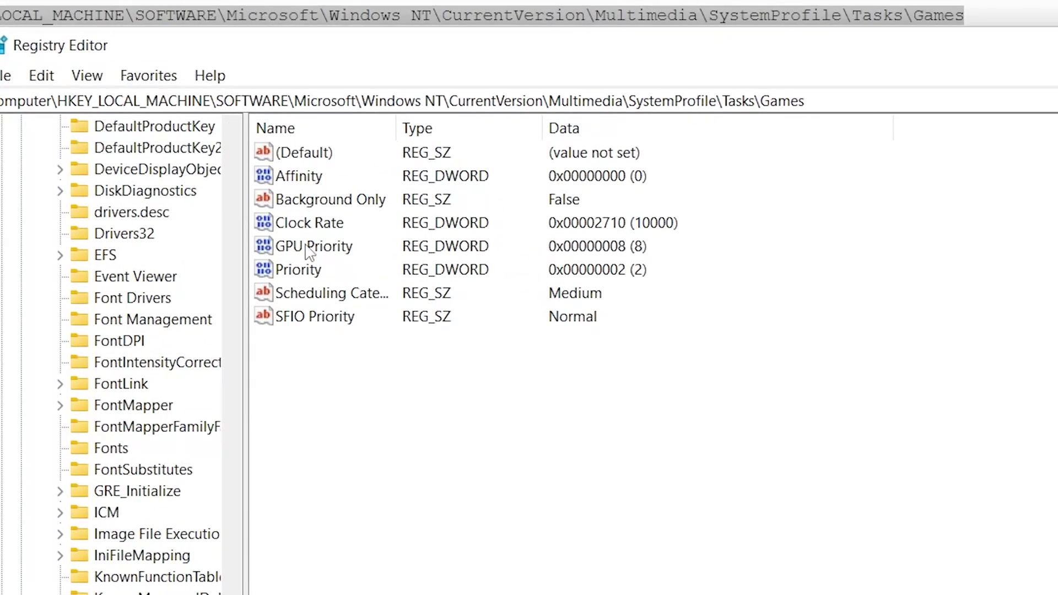
- Modify the GPU Priority value, keeping its data at 8, and confirm
{"action": "right_click", "coordinate": [276, 195]}
{"action": "left_click", "coordinate": [397, 261]}
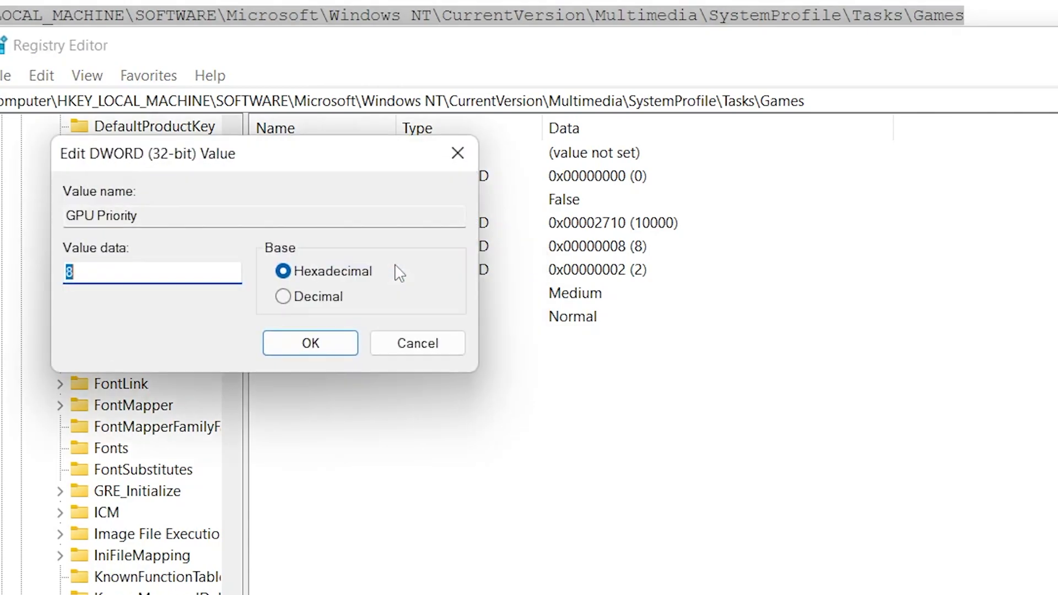
{"action": "left_click_drag", "start_coordinate": [145, 166], "coordinate": [643, 166]}
{"action": "left_click", "coordinate": [569, 271]}
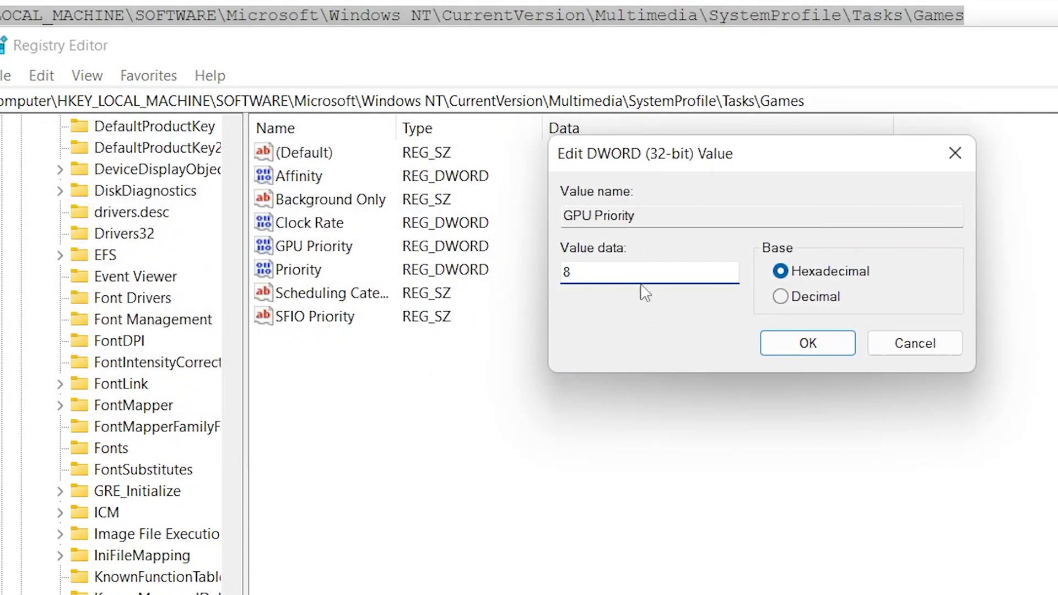
{"action": "left_click", "coordinate": [781, 345]}
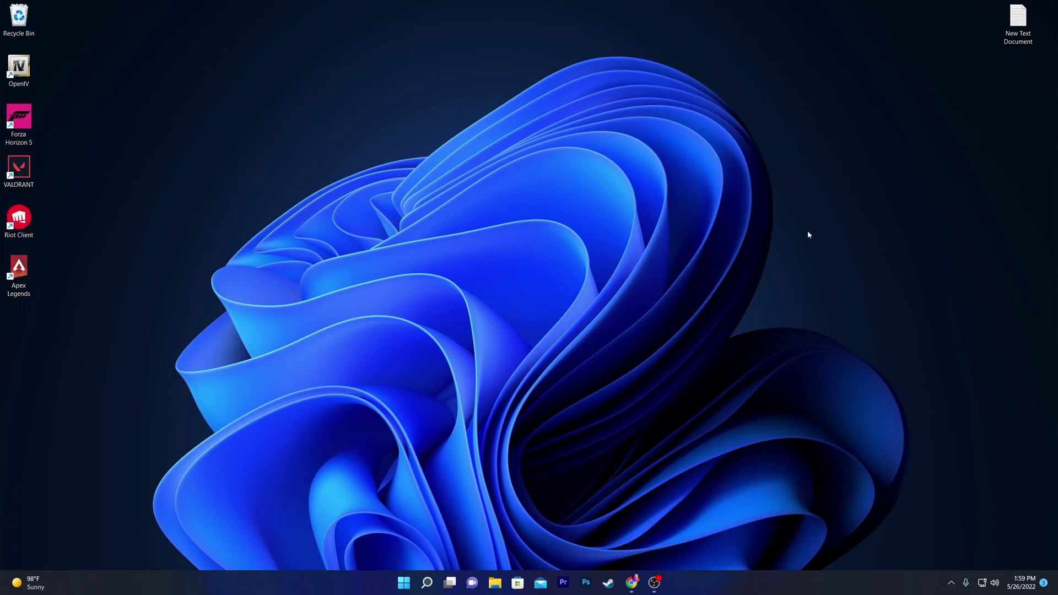
- Search for 'graphics' and open the Graphics settings page
{"action": "left_click", "coordinate": [436, 582]}
{"action": "type", "text": "gra"}
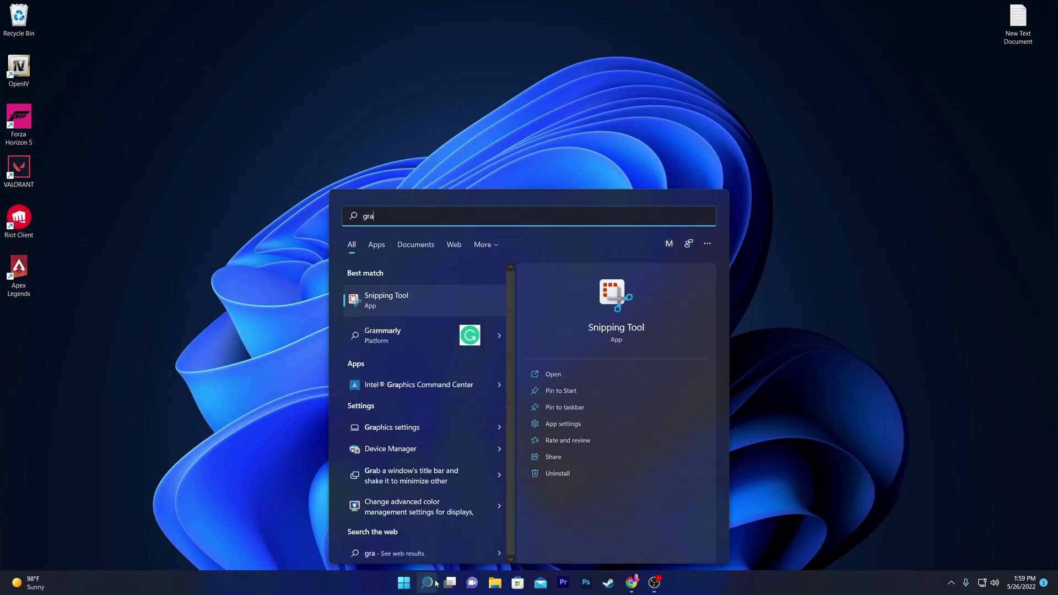
{"action": "type", "text": "p"}
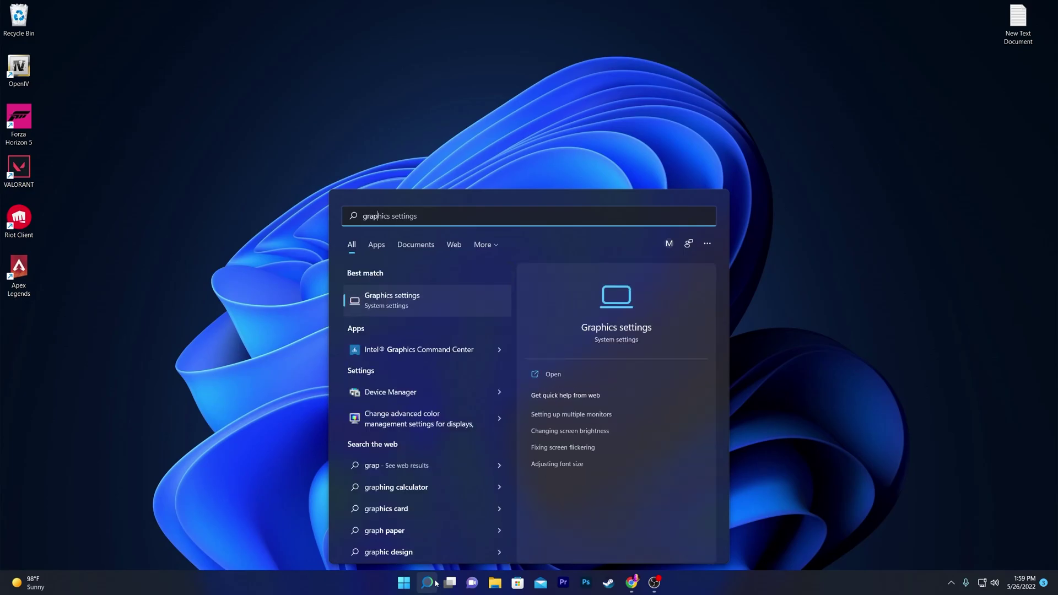
{"action": "left_click", "coordinate": [405, 305]}
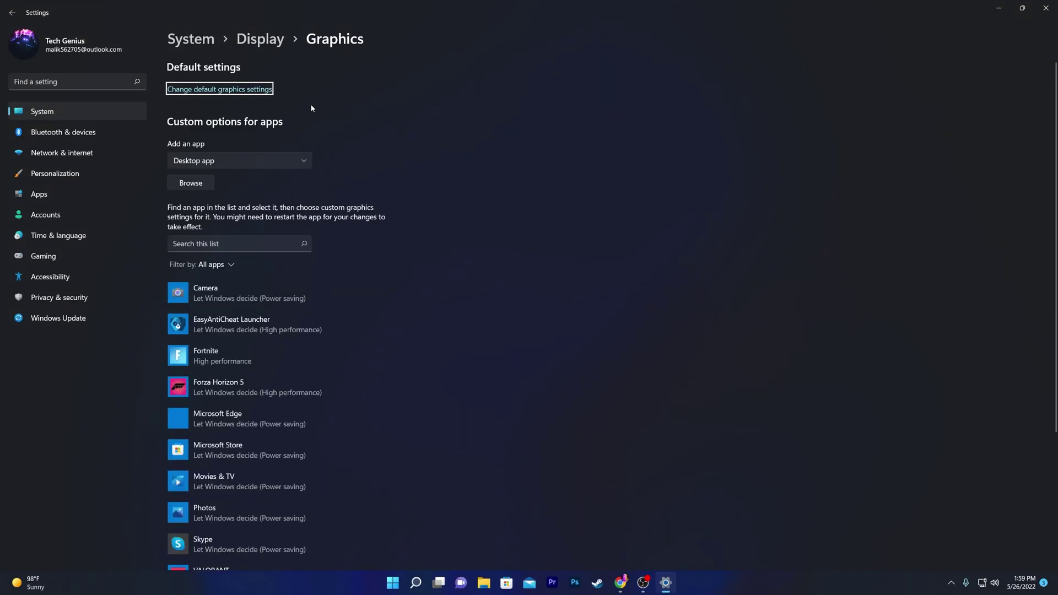
- Confirm Hardware-accelerated GPU scheduling is On, then return to the per-app Graphics list
{"action": "left_click", "coordinate": [236, 90]}
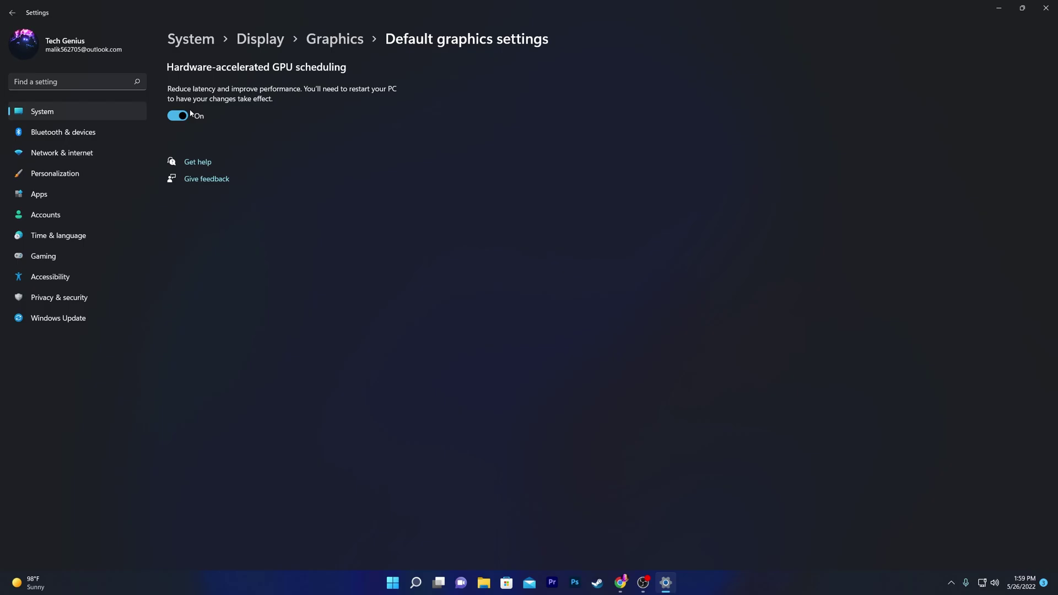
{"action": "left_click", "coordinate": [347, 45]}
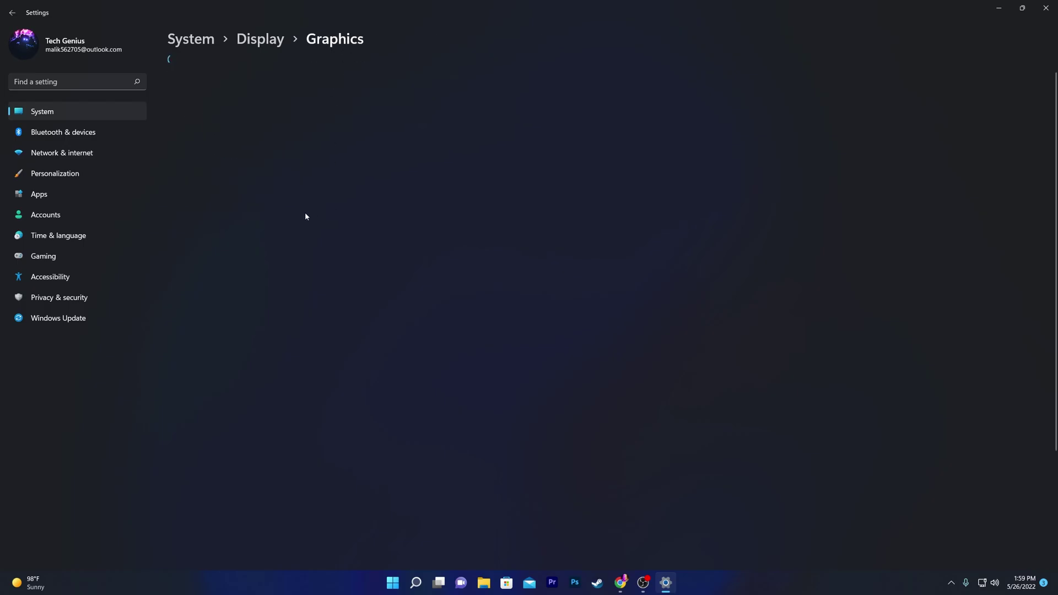
{"action": "scroll", "coordinate": [264, 218], "scroll_direction": "down", "scroll_amount": 1}
{"action": "scroll", "coordinate": [415, 229], "scroll_direction": "up", "scroll_amount": 3}
{"action": "scroll", "coordinate": [248, 325], "scroll_direction": "down", "scroll_amount": 3}
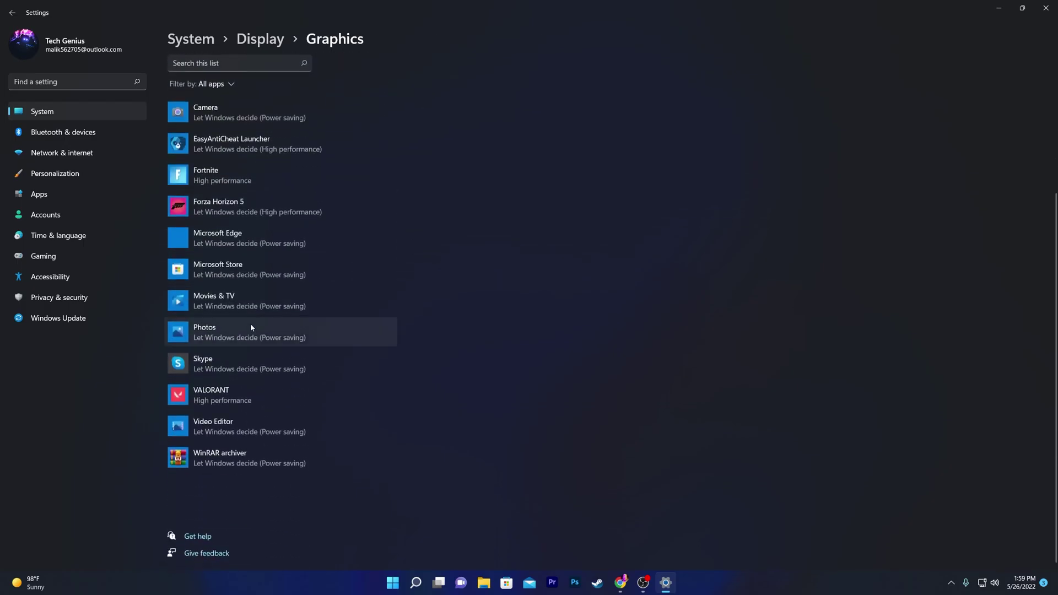
{"action": "scroll", "coordinate": [308, 324], "scroll_direction": "up", "scroll_amount": 3}
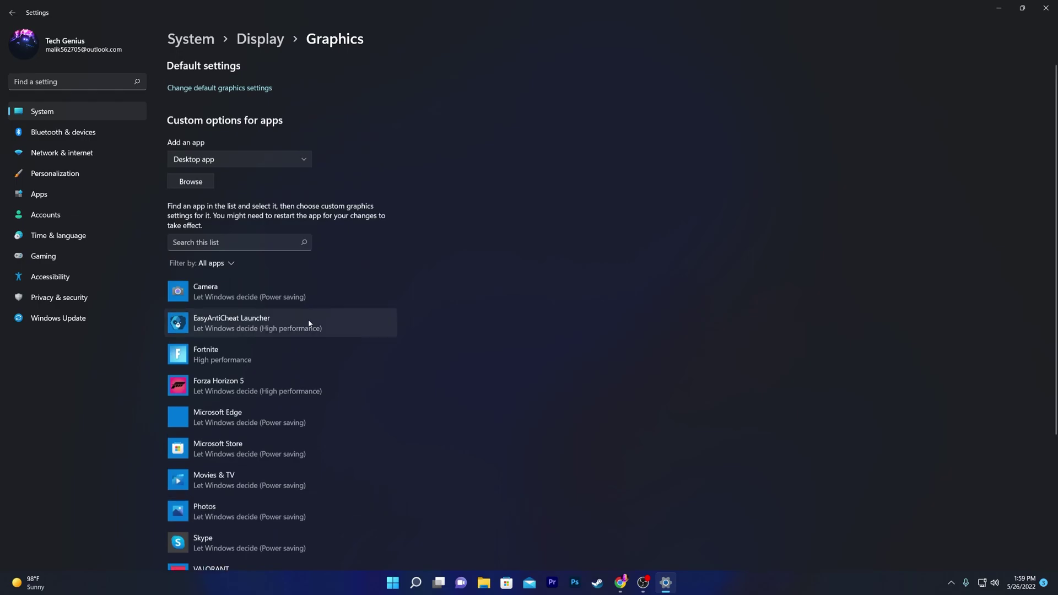
- Add FortniteClient-Win64-Shipping from C:\Program Files\Epic Games\Fortnite\FortniteGame\Binaries\Win64 to the graphics list
{"action": "left_click", "coordinate": [190, 186]}
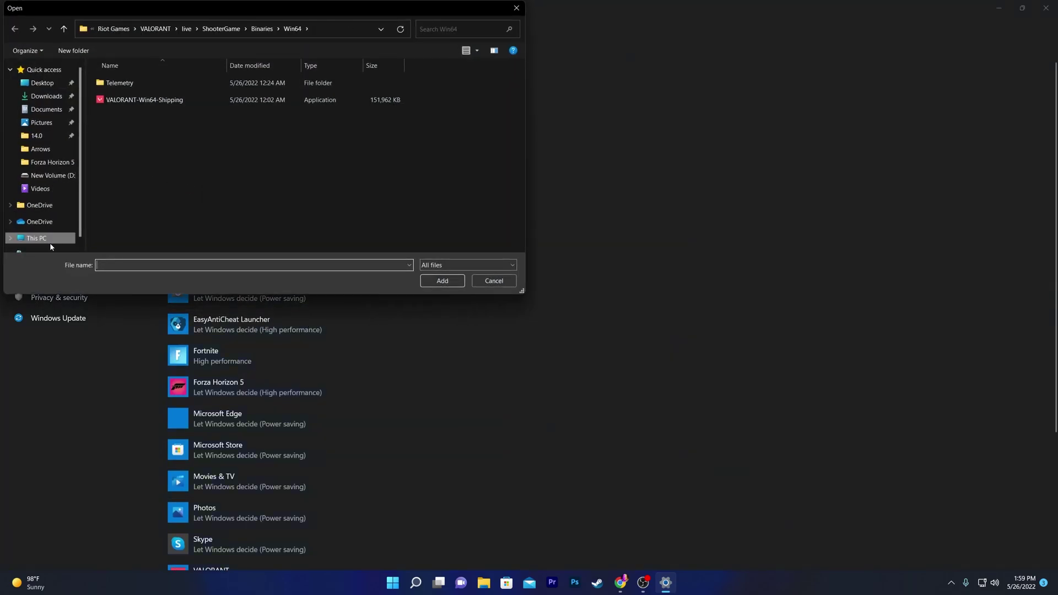
{"action": "left_click", "coordinate": [50, 246]}
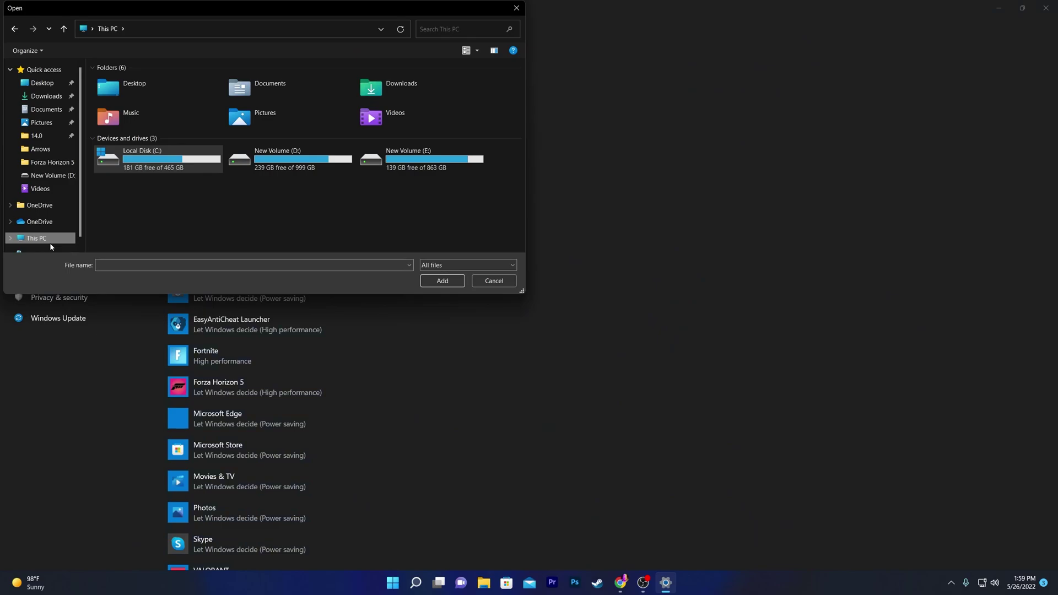
{"action": "double_click", "coordinate": [160, 153]}
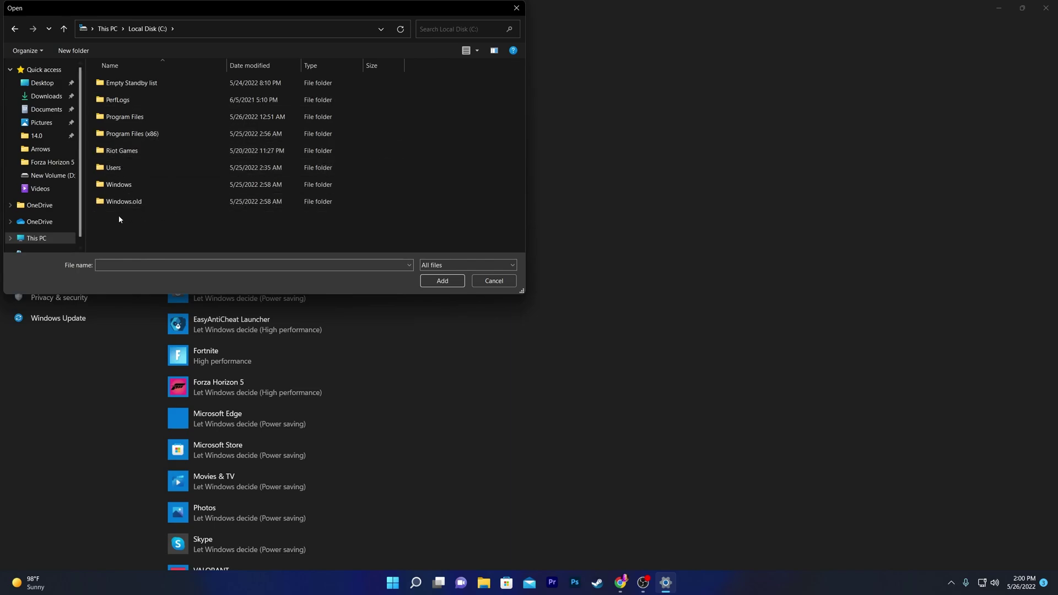
{"action": "double_click", "coordinate": [142, 116]}
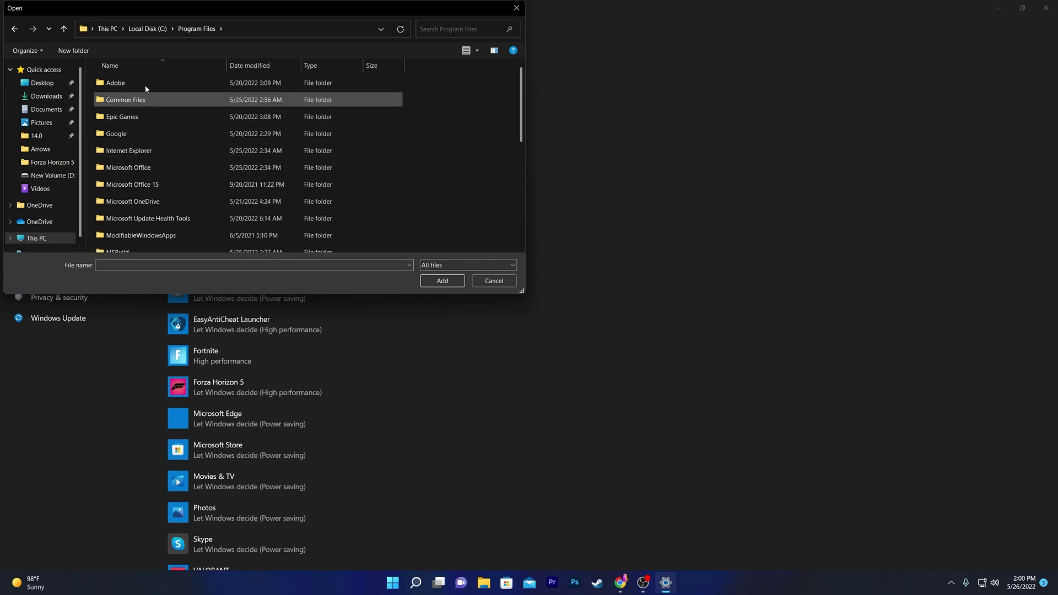
{"action": "double_click", "coordinate": [136, 115]}
{"action": "double_click", "coordinate": [132, 84]}
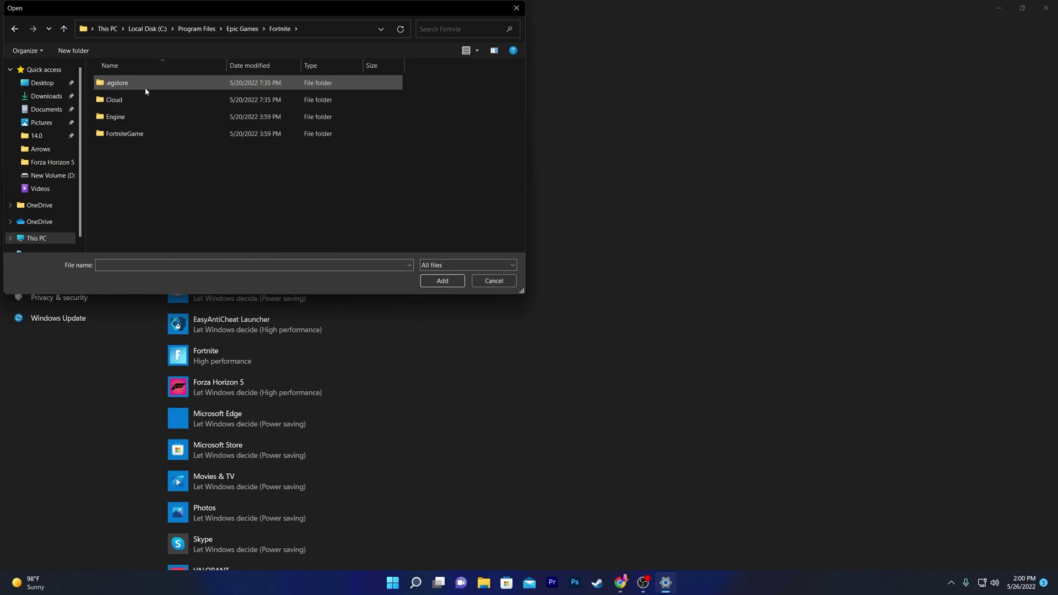
{"action": "double_click", "coordinate": [133, 133]}
{"action": "double_click", "coordinate": [135, 85]}
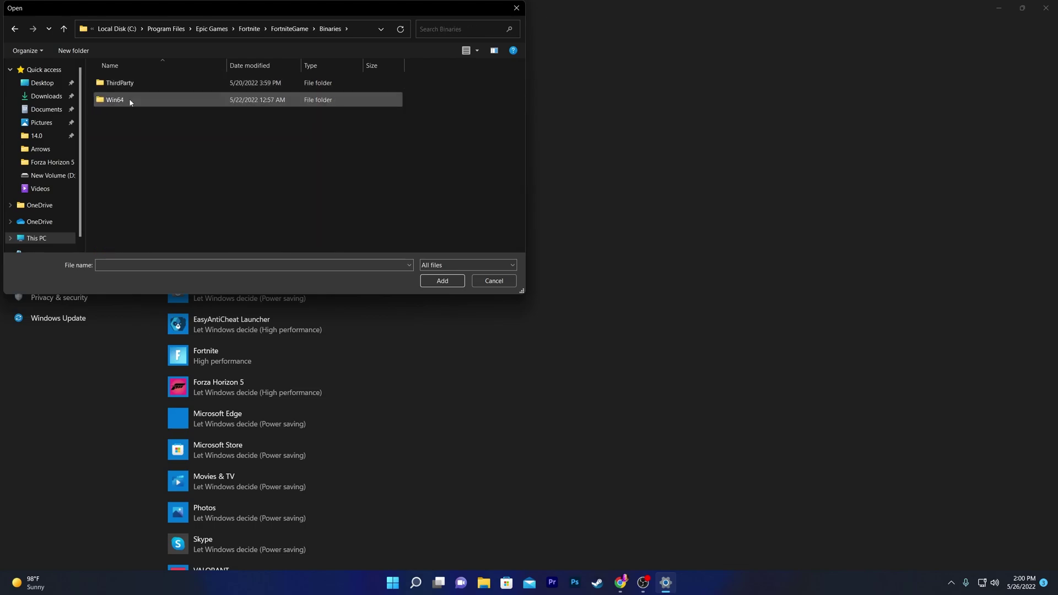
{"action": "double_click", "coordinate": [130, 101]}
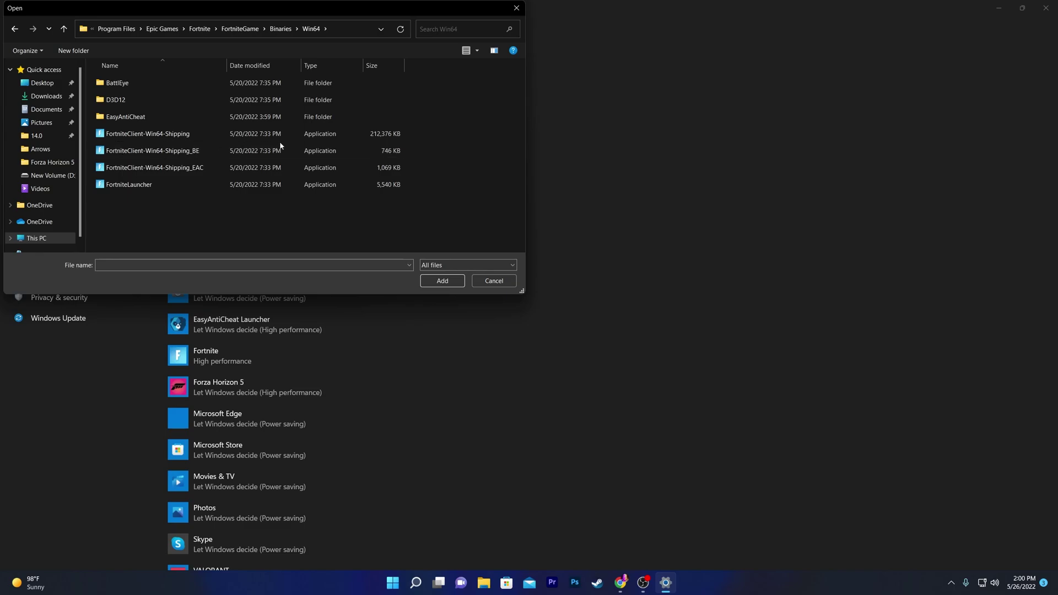
{"action": "left_click", "coordinate": [182, 134]}
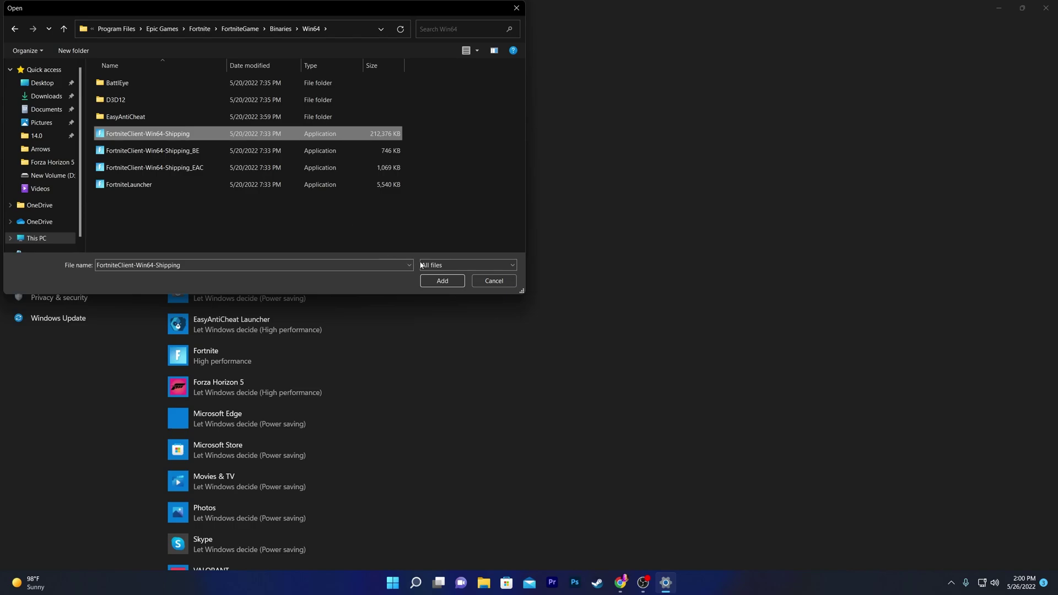
{"action": "left_click", "coordinate": [441, 280]}
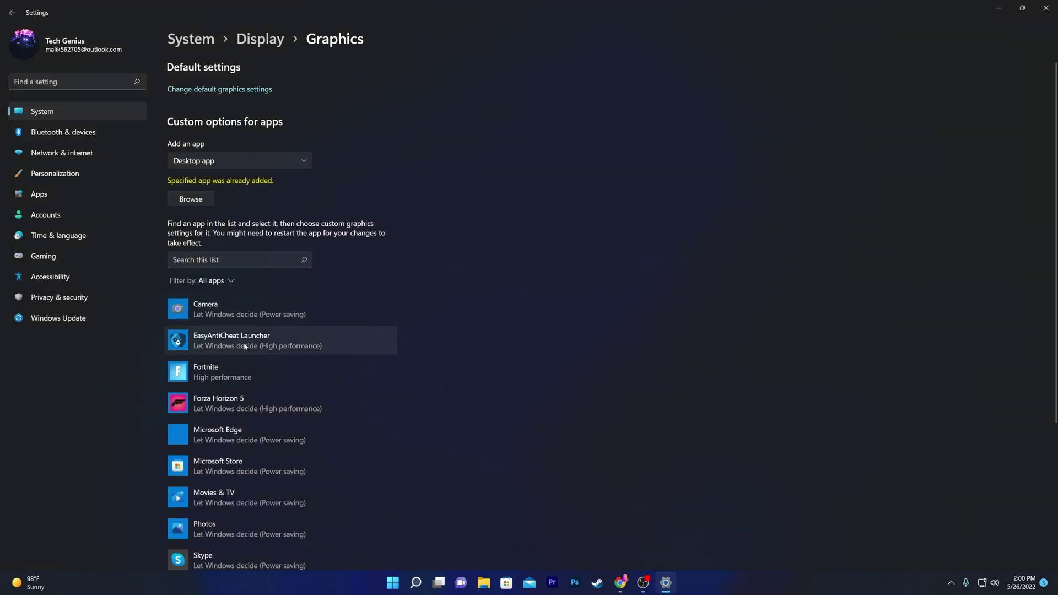
- Set Fortnite and Forza Horizon 5 to High performance (NVIDIA GeForce RTX 3070)
{"action": "scroll", "coordinate": [236, 347], "scroll_direction": "down", "scroll_amount": 2}
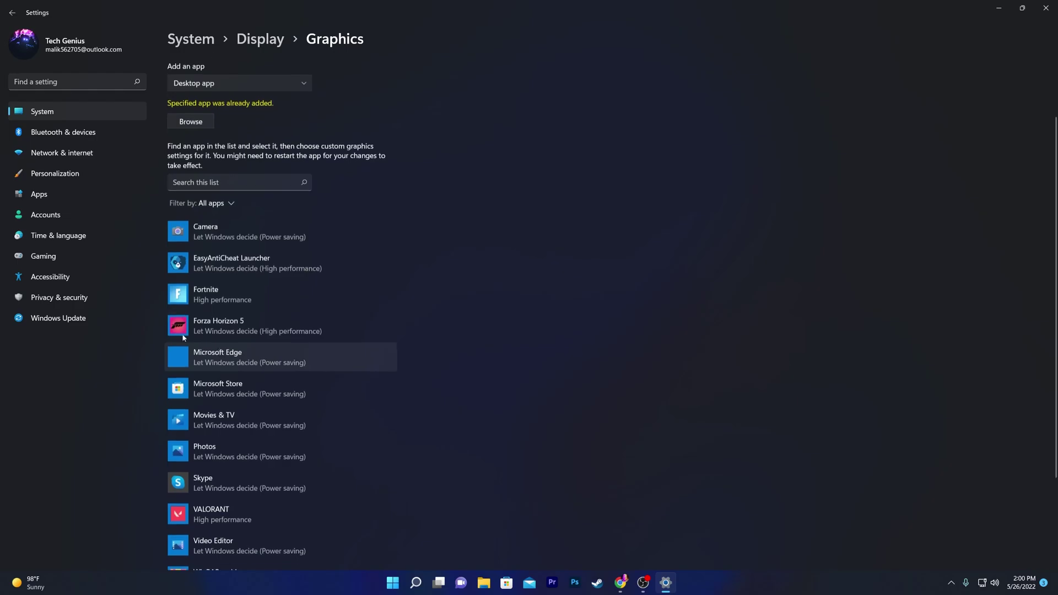
{"action": "left_click", "coordinate": [231, 300]}
{"action": "left_click", "coordinate": [317, 345]}
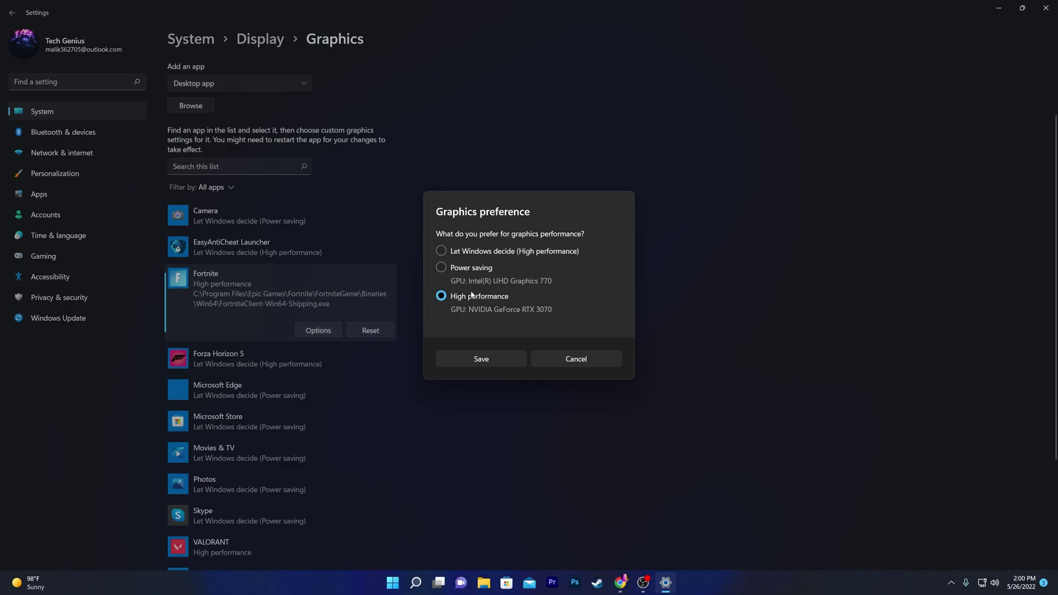
{"action": "left_click", "coordinate": [480, 359]}
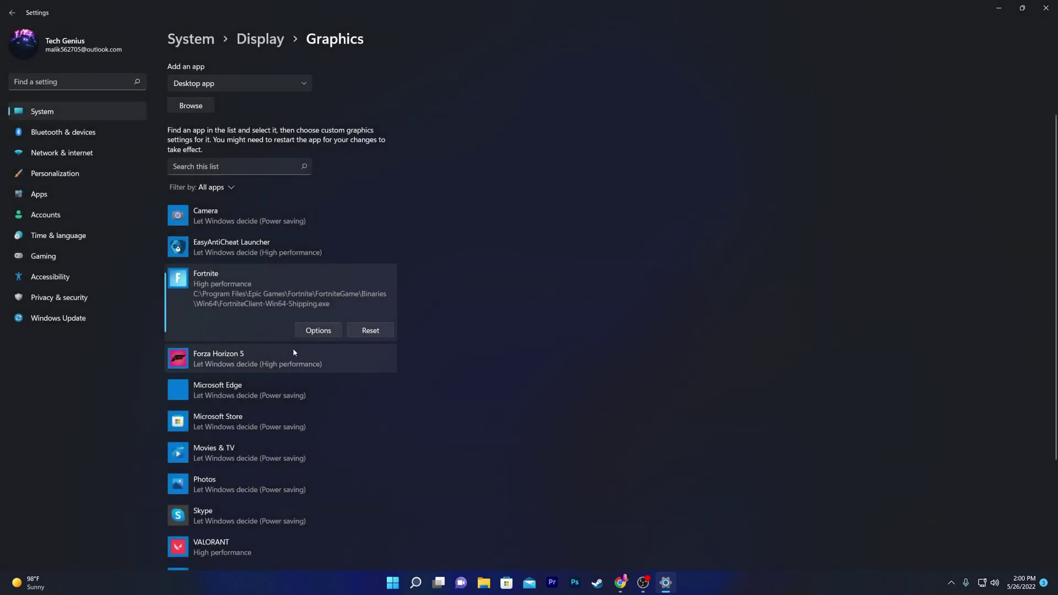
{"action": "left_click", "coordinate": [221, 363]}
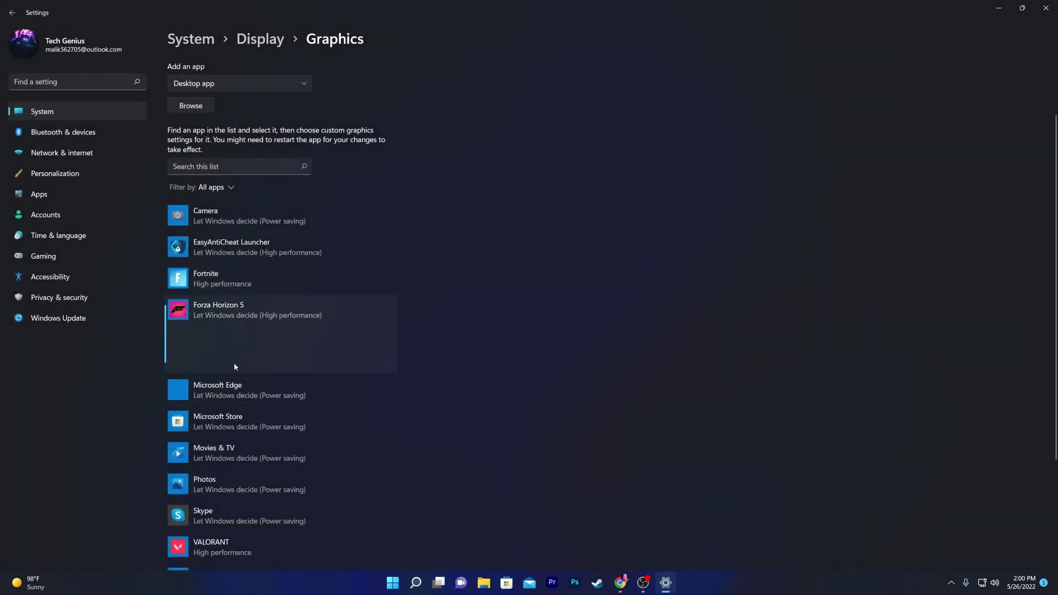
{"action": "left_click", "coordinate": [315, 362]}
{"action": "left_click", "coordinate": [441, 296]}
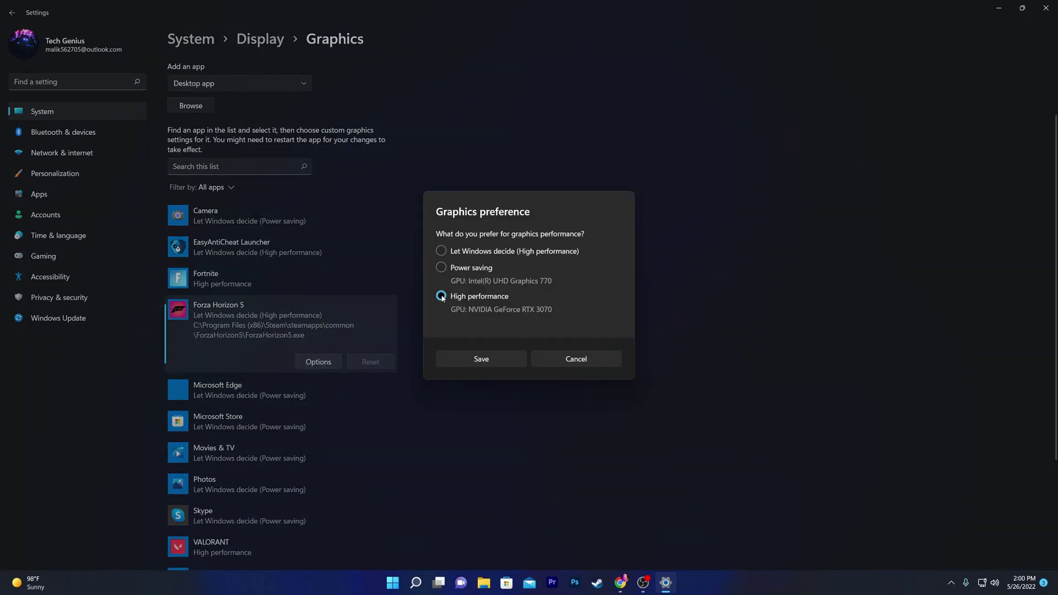
{"action": "left_click", "coordinate": [493, 361]}
- Keep VALORANT on High performance and close Settings
{"action": "scroll", "coordinate": [237, 335], "scroll_direction": "down", "scroll_amount": 3}
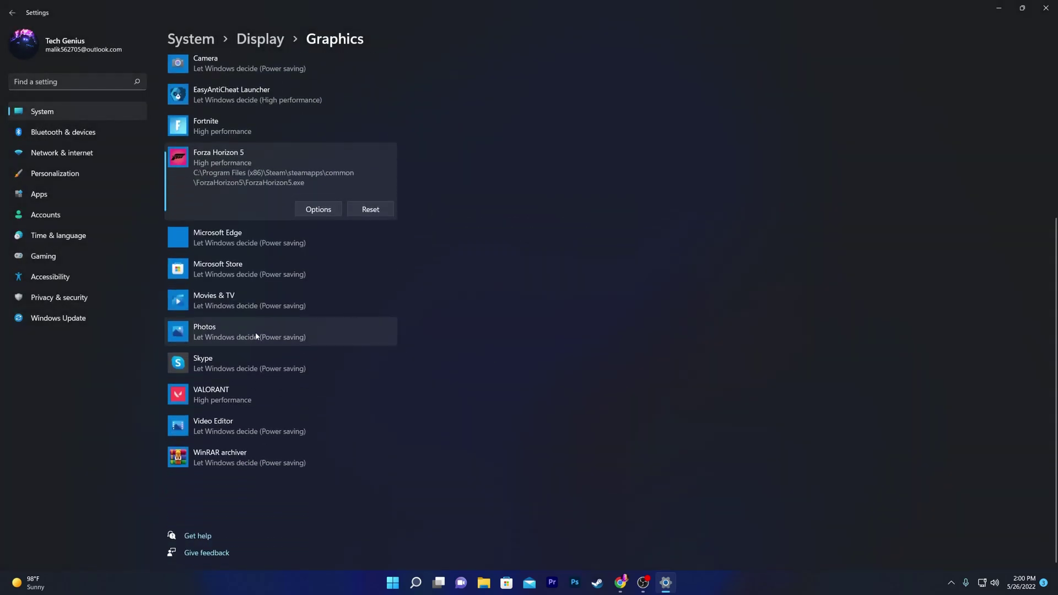
{"action": "left_click", "coordinate": [248, 390]}
{"action": "left_click", "coordinate": [316, 402]}
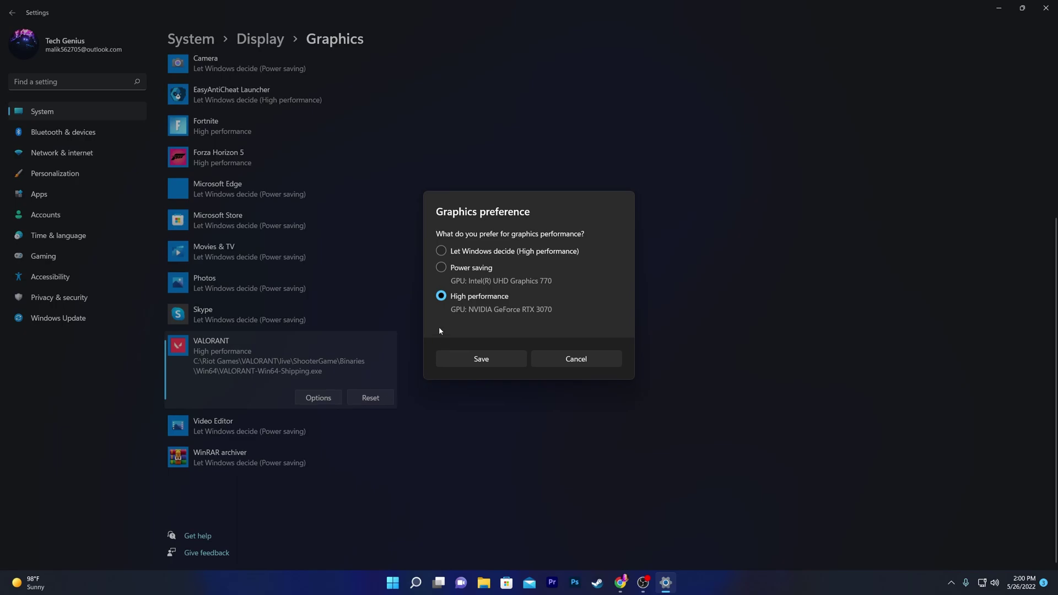
{"action": "left_click", "coordinate": [491, 357]}
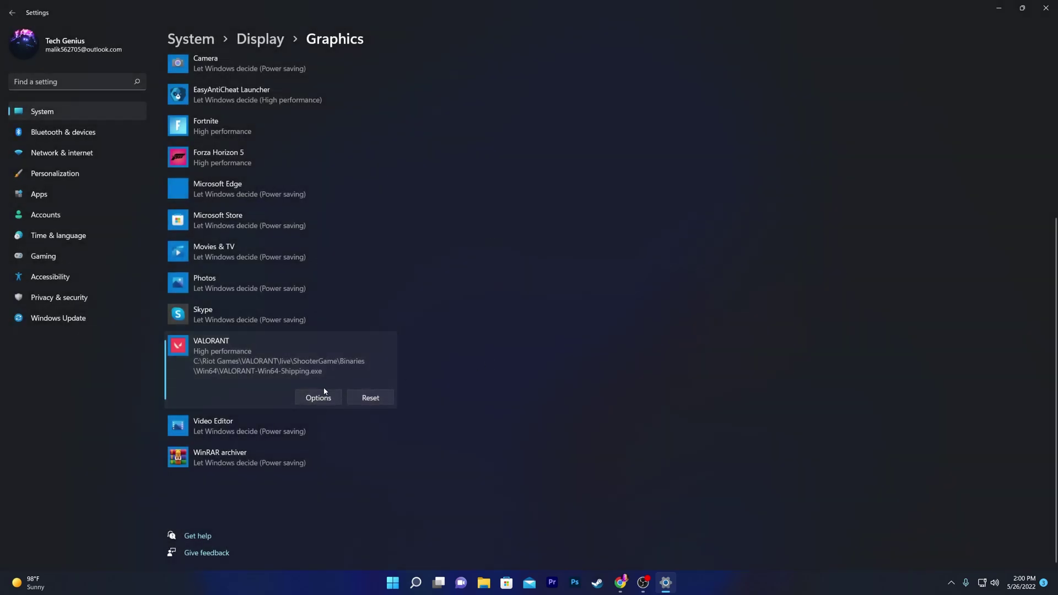
{"action": "scroll", "coordinate": [293, 394], "scroll_direction": "up", "scroll_amount": 5}
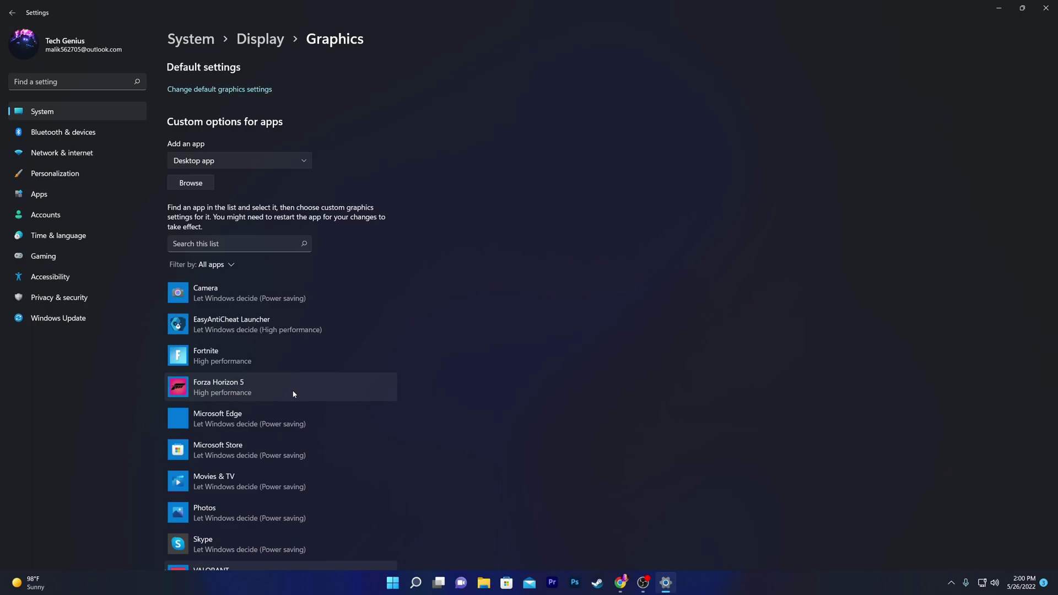
{"action": "left_click", "coordinate": [1046, 8]}
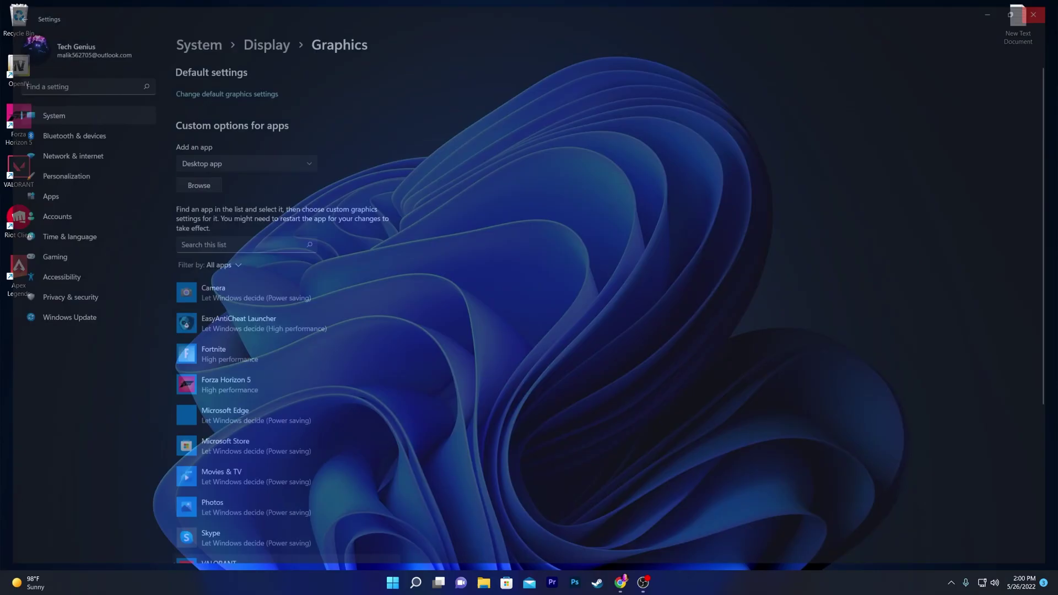